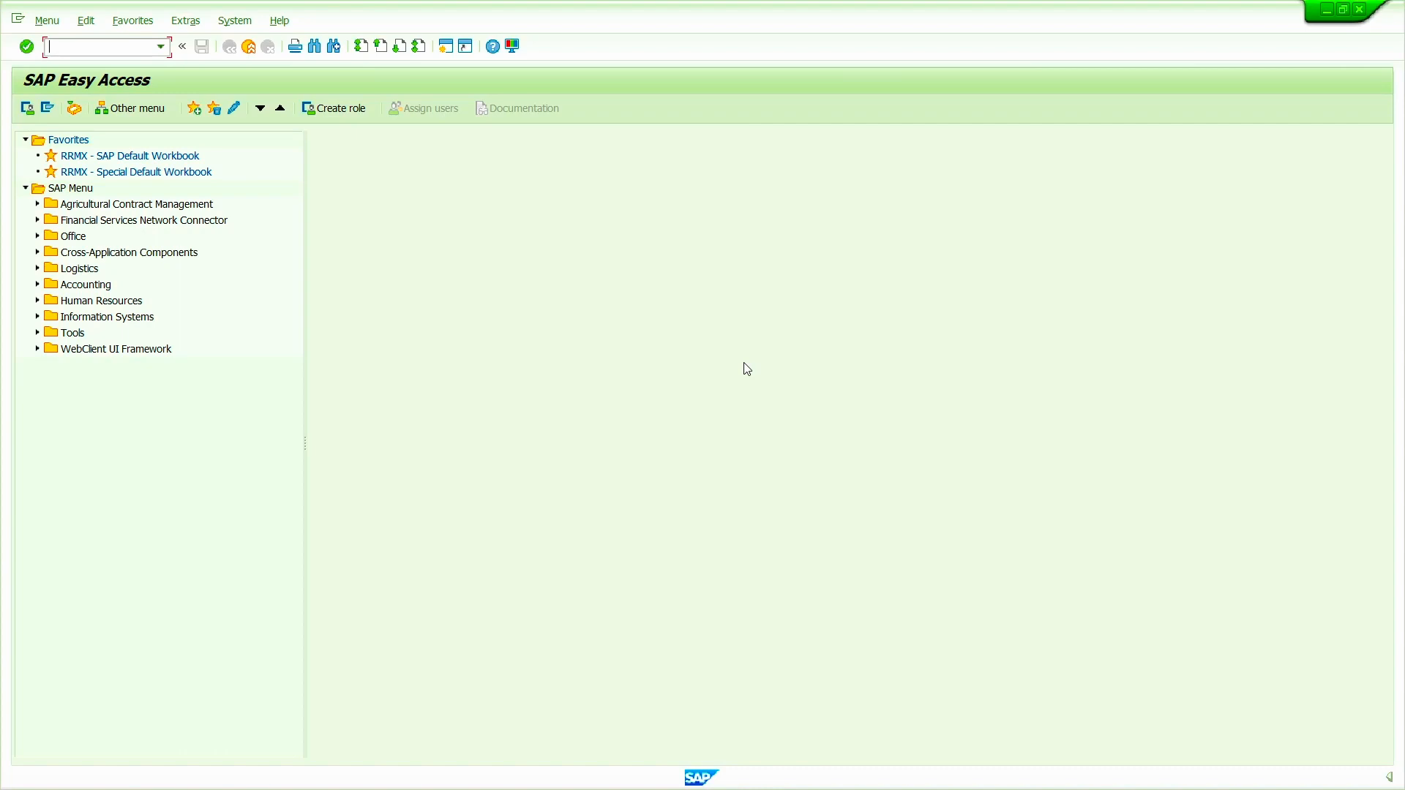
- Run transaction spro and display the SAP Reference IMG
{"action": "type", "text": "spro"}
{"action": "key", "text": "Return"}
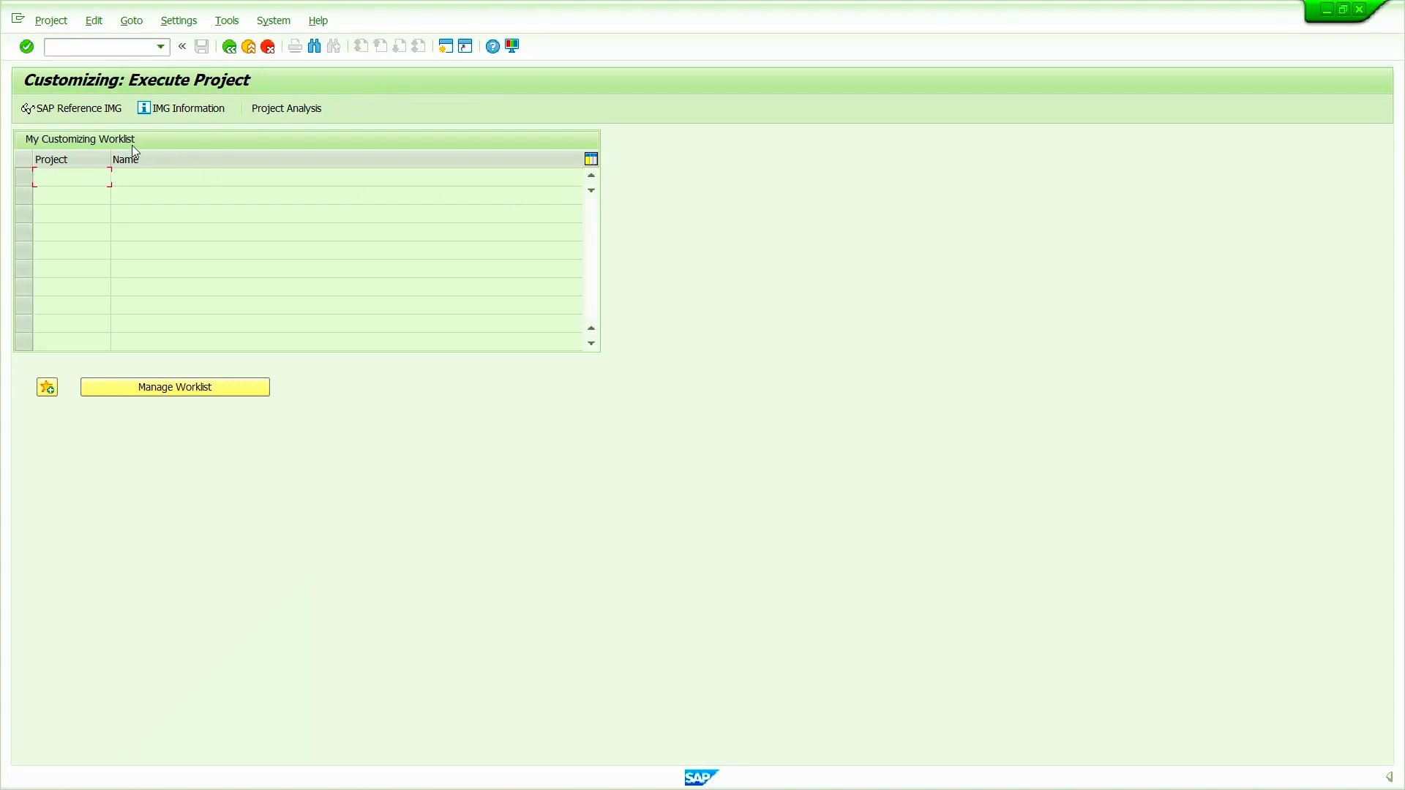
{"action": "left_click", "coordinate": [71, 109]}
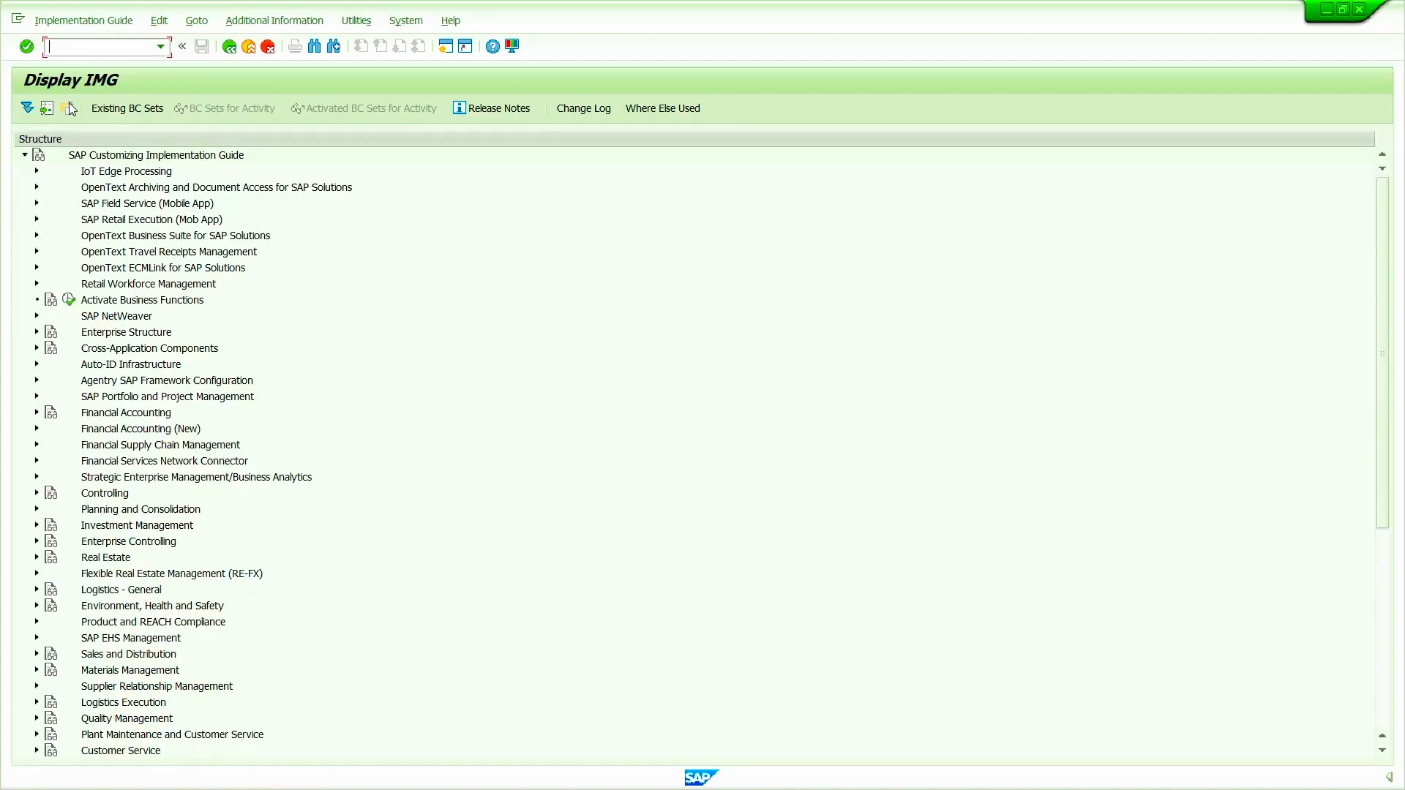
- Open the purchase requisition number range intervals for editing from Define Number Ranges in the Materials Management purchasing customizing
{"action": "scroll", "coordinate": [90, 461], "scroll_direction": "down", "scroll_amount": 3}
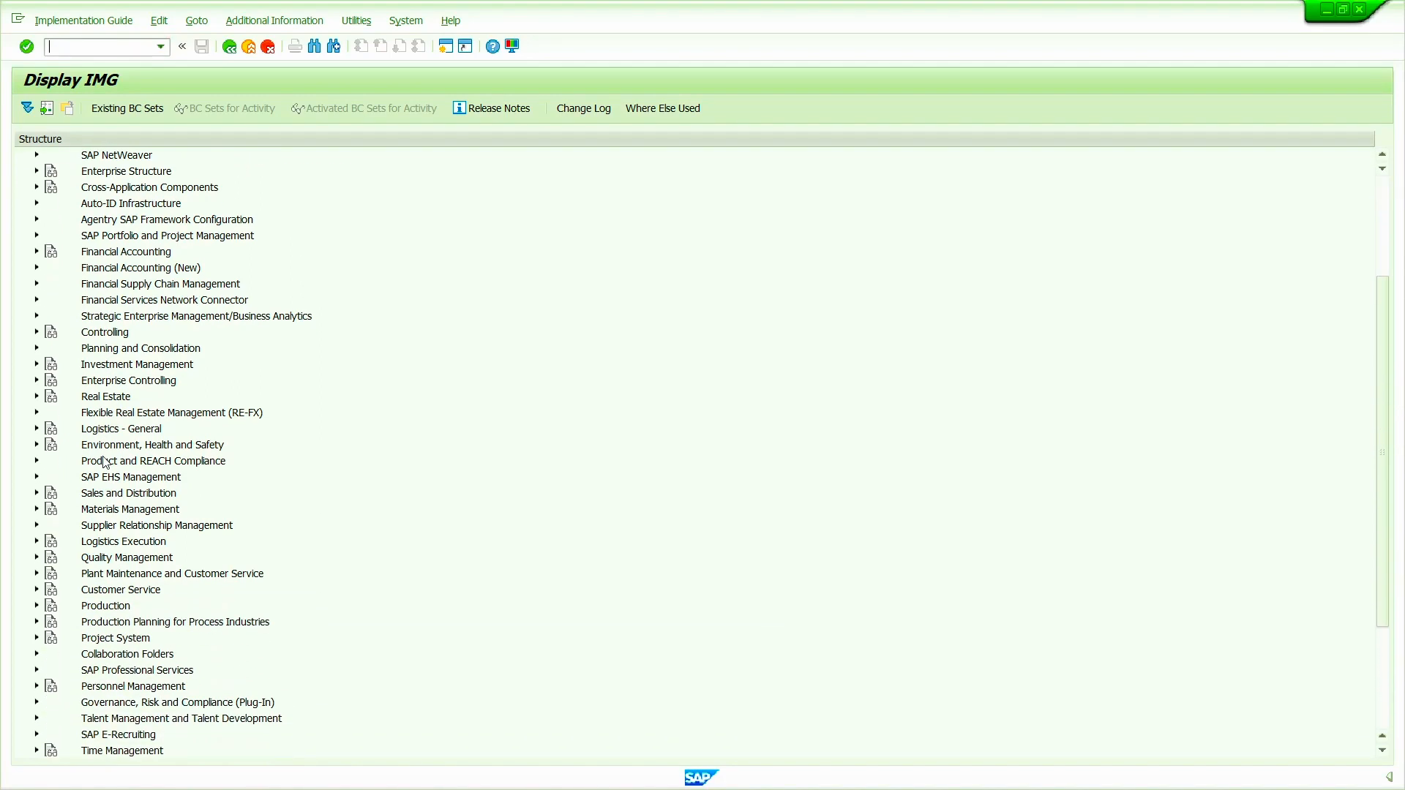
{"action": "left_click", "coordinate": [38, 510]}
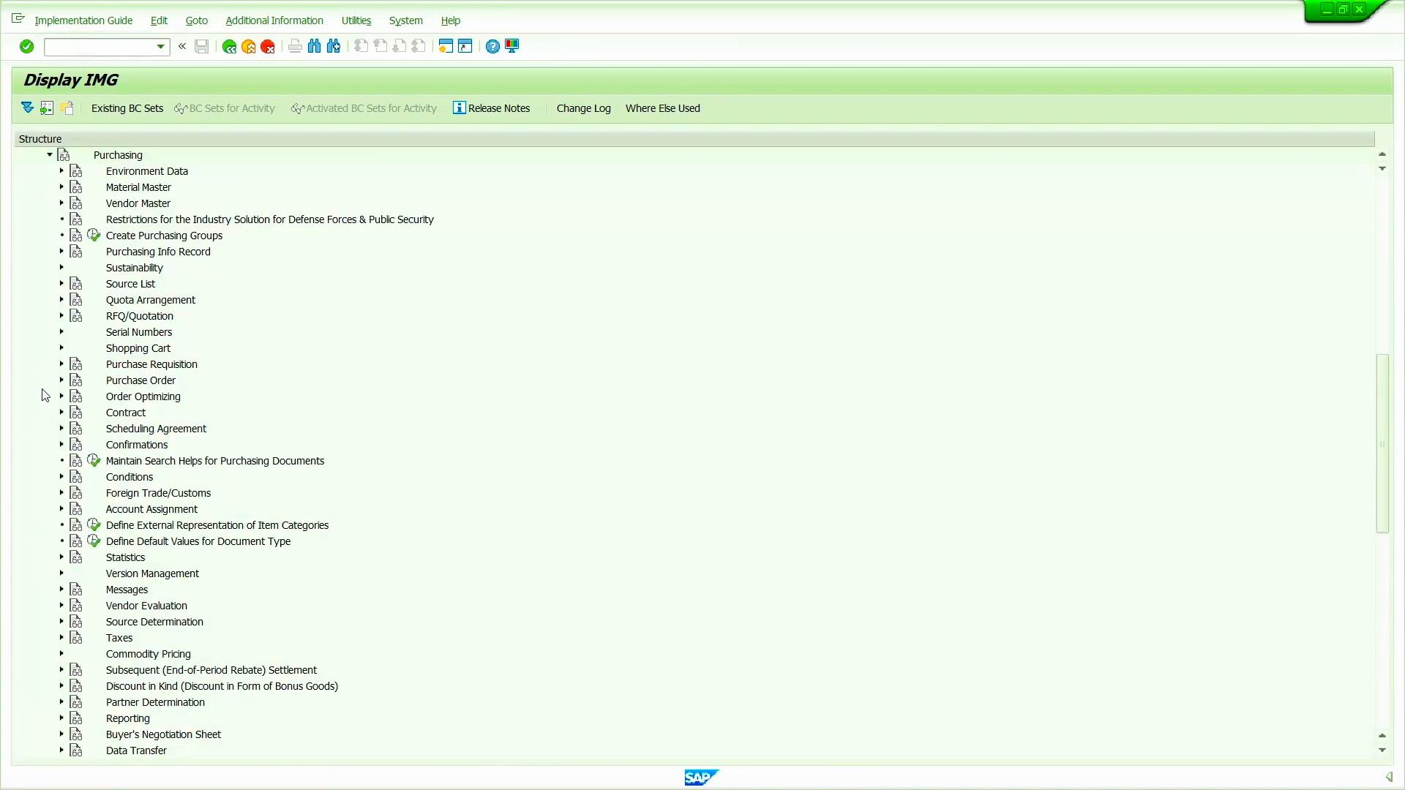
{"action": "left_click", "coordinate": [60, 365]}
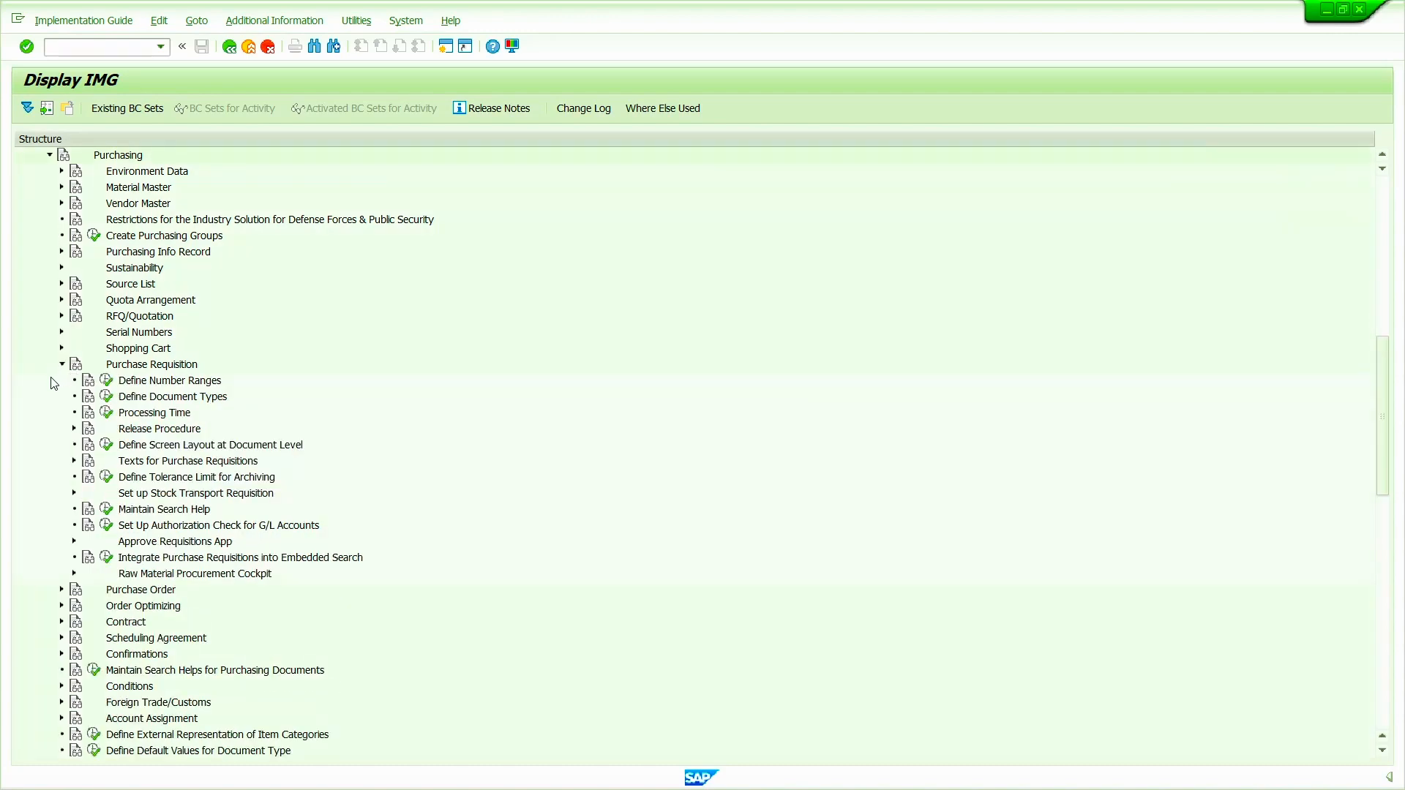
{"action": "left_click", "coordinate": [107, 388]}
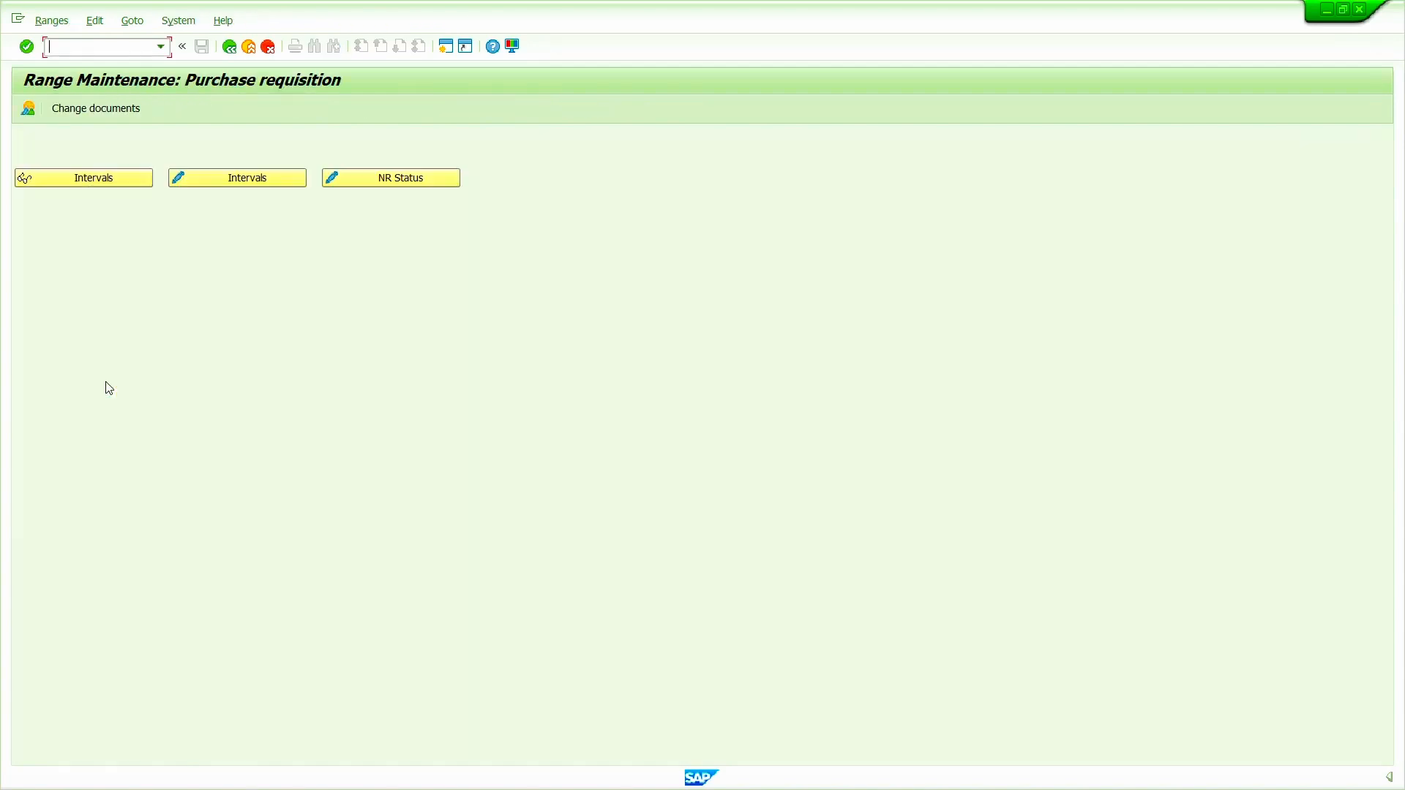
{"action": "left_click", "coordinate": [261, 183]}
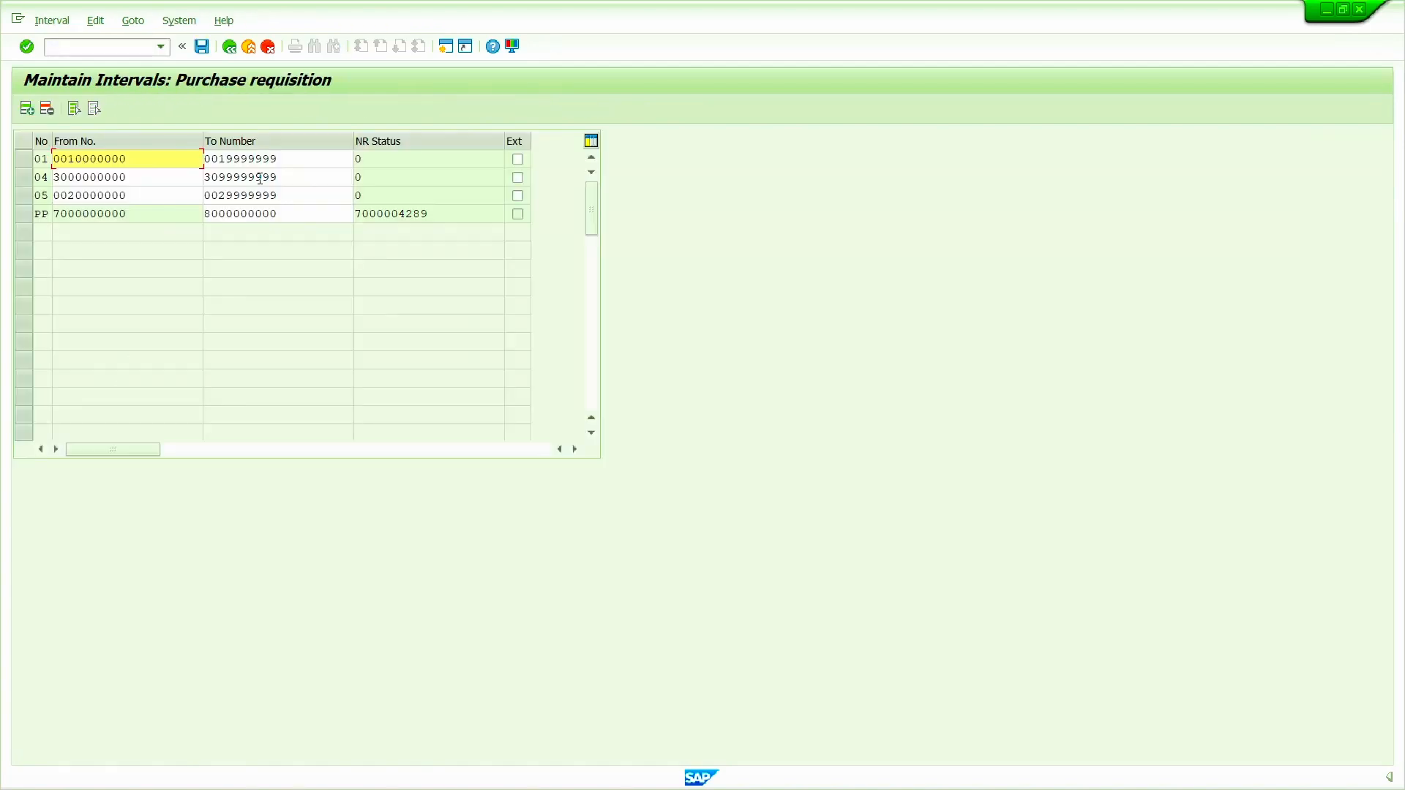
{"action": "left_click", "coordinate": [26, 109]}
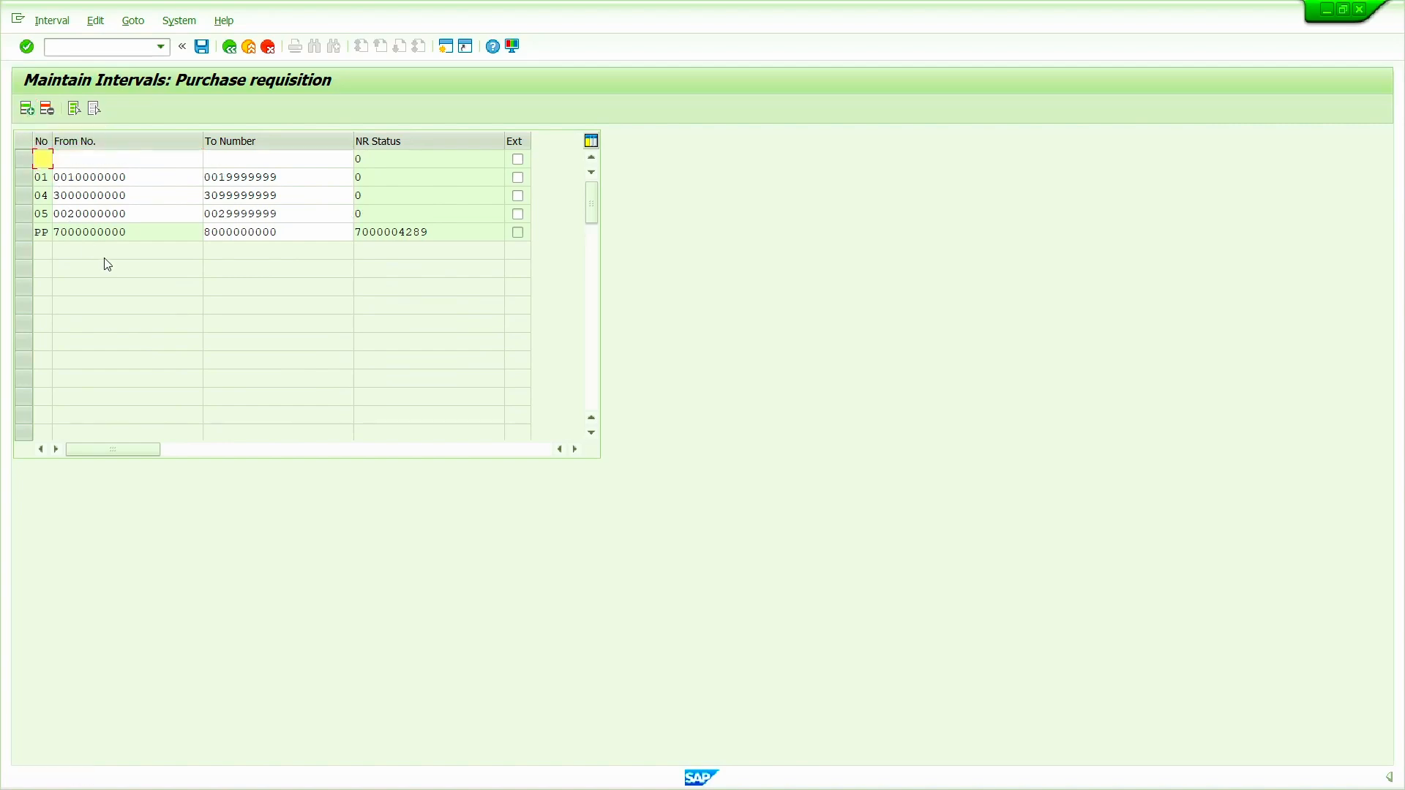
{"action": "type", "text": "0"}
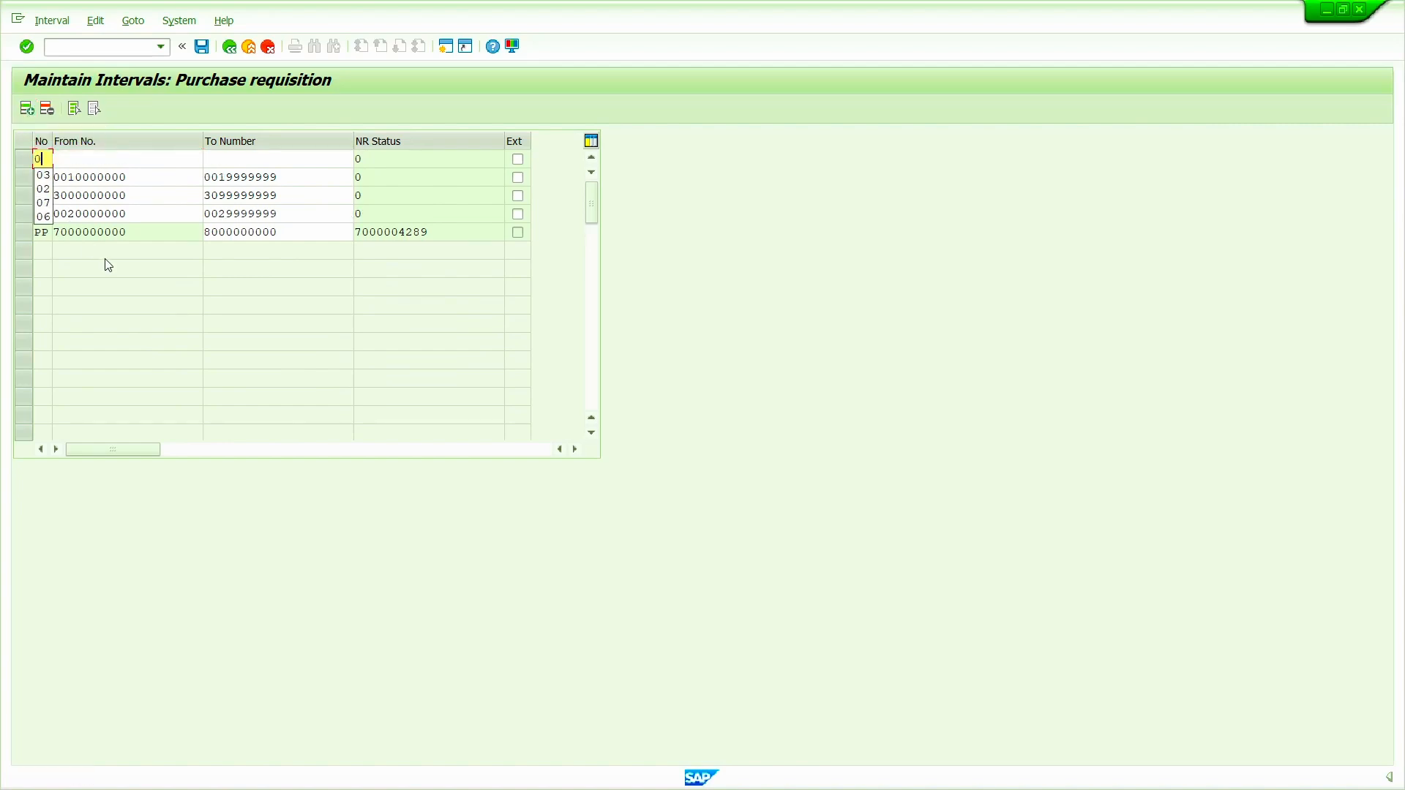
{"action": "type", "text": "2020000000"}
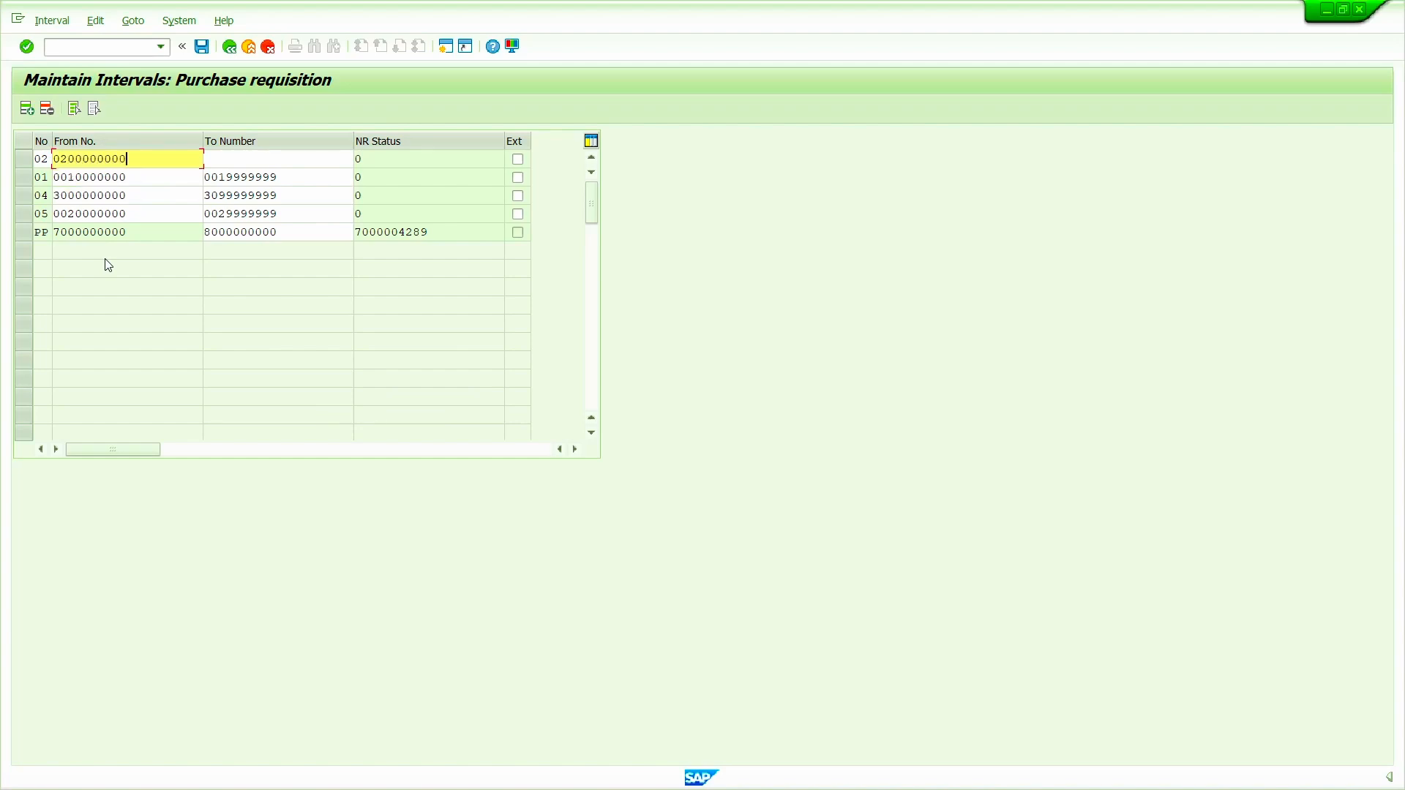
{"action": "type", "text": "0"}
{"action": "type", "text": "02"}
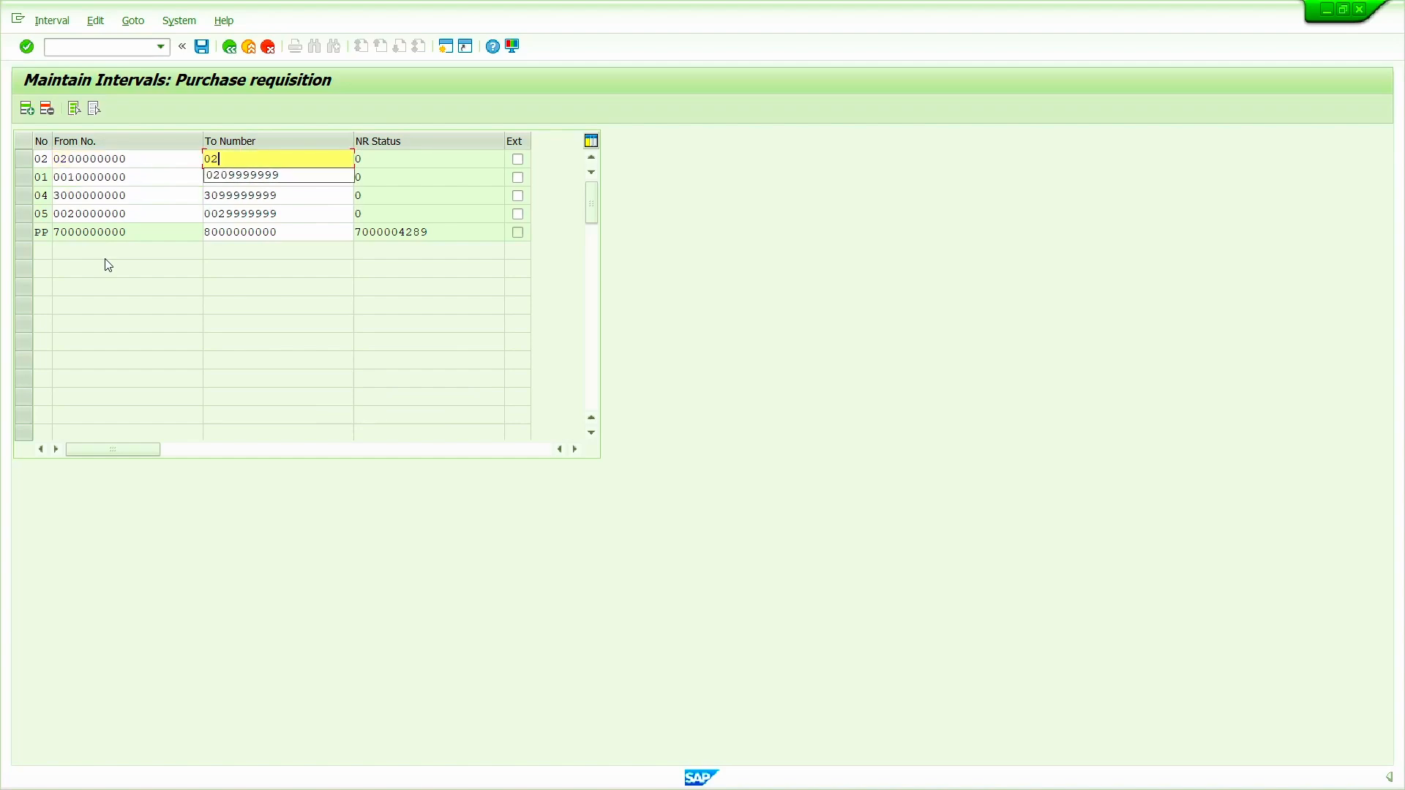
{"action": "type", "text": "09999999"}
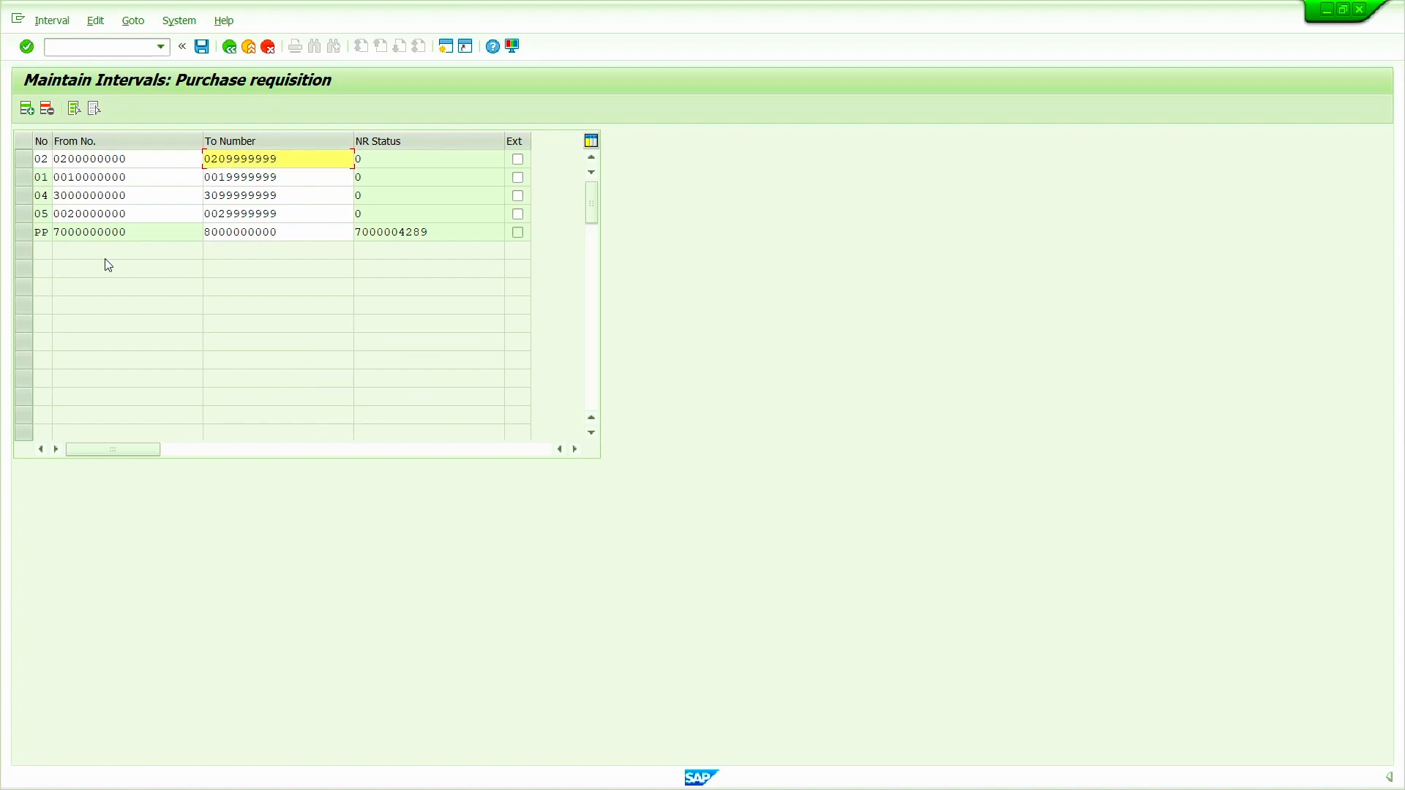
{"action": "key", "text": "Return"}
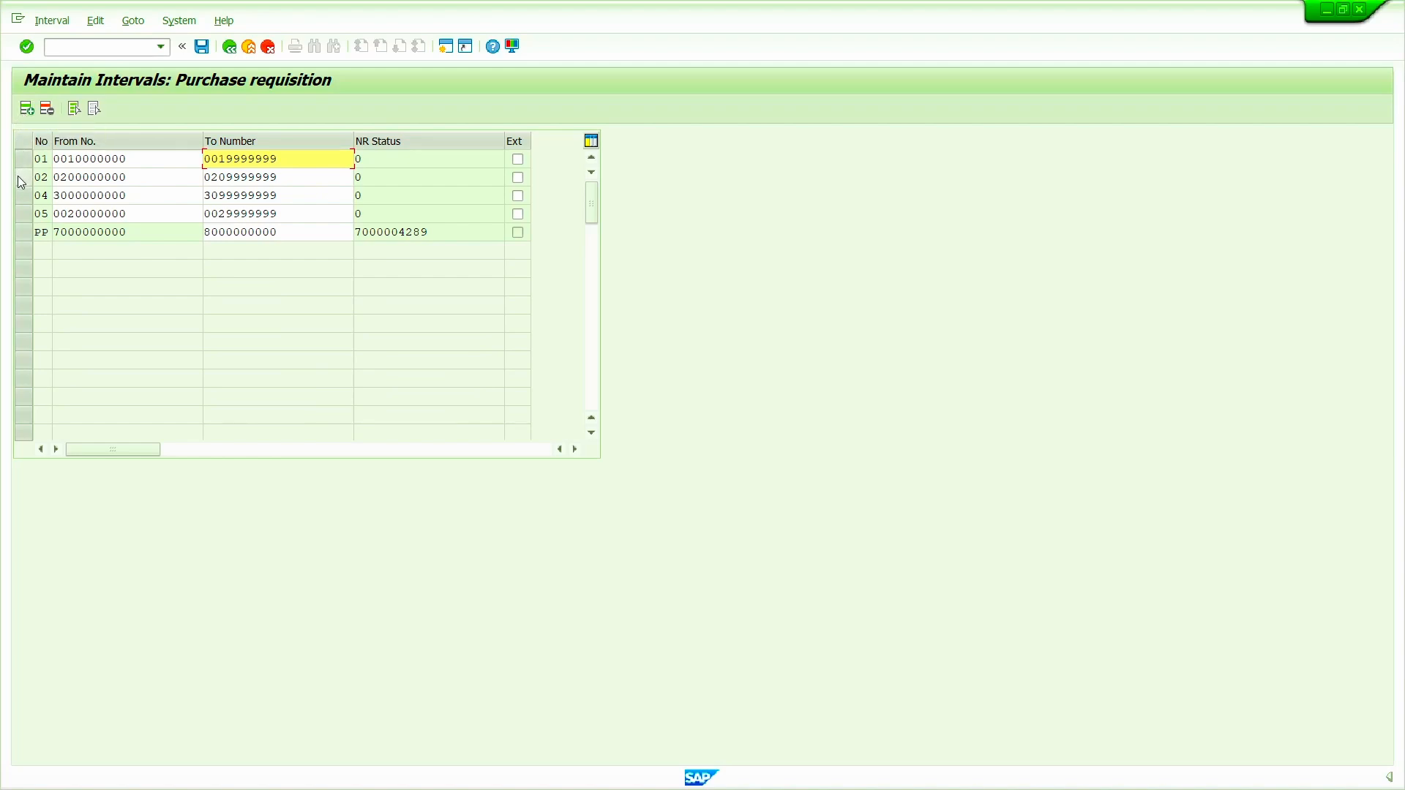
{"action": "left_click", "coordinate": [26, 109]}
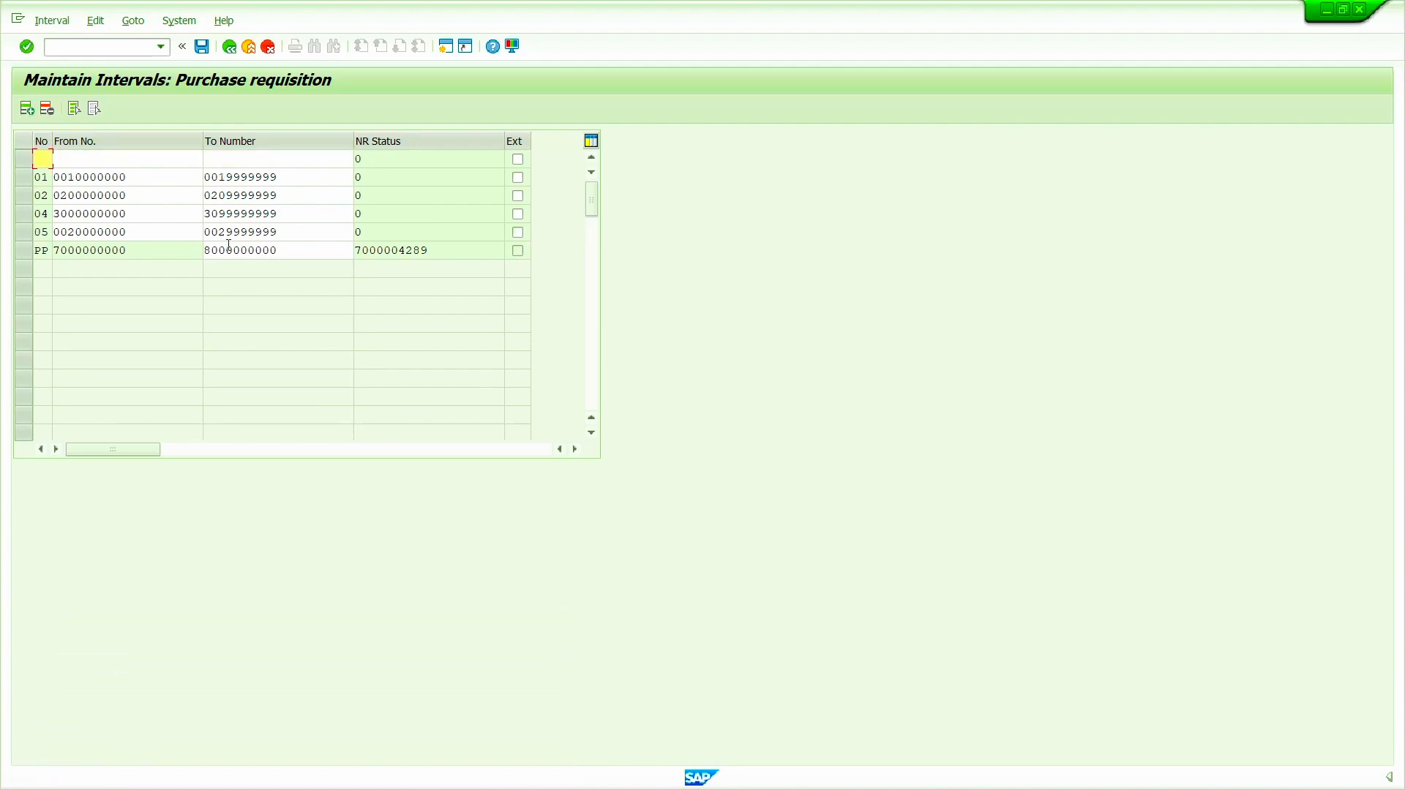
{"action": "type", "text": "03"}
{"action": "key", "text": "Tab"}
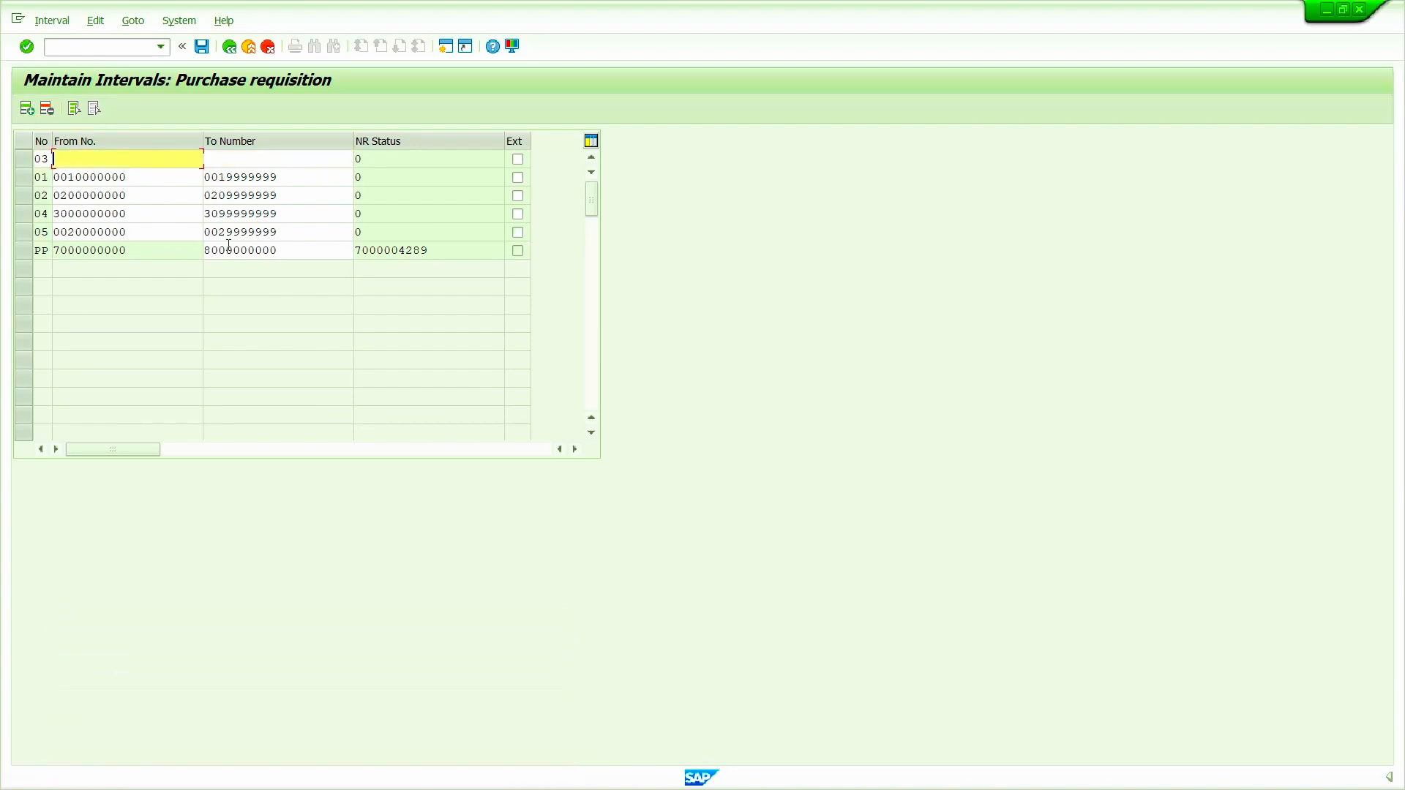
{"action": "type", "text": "0300000000"}
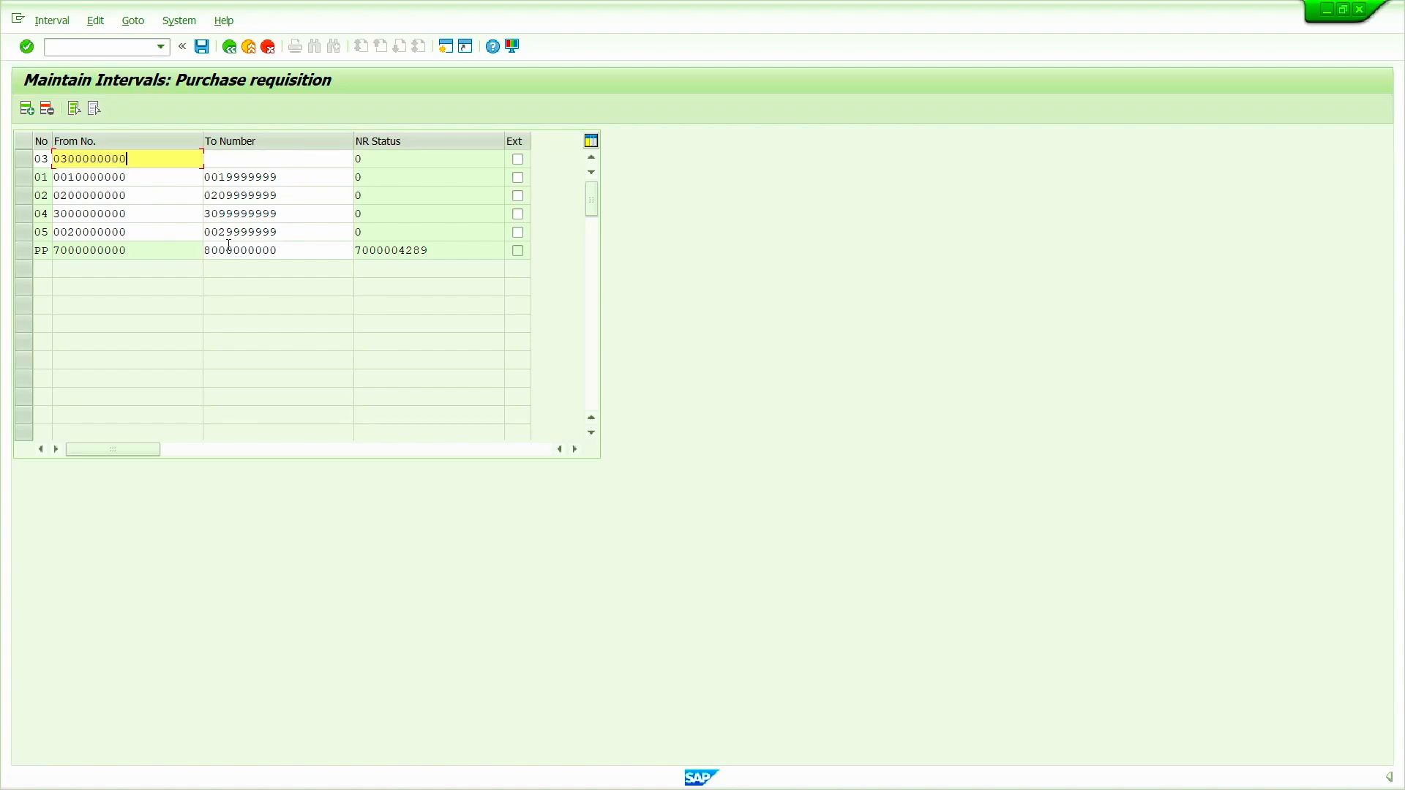
{"action": "key", "text": "Tab"}
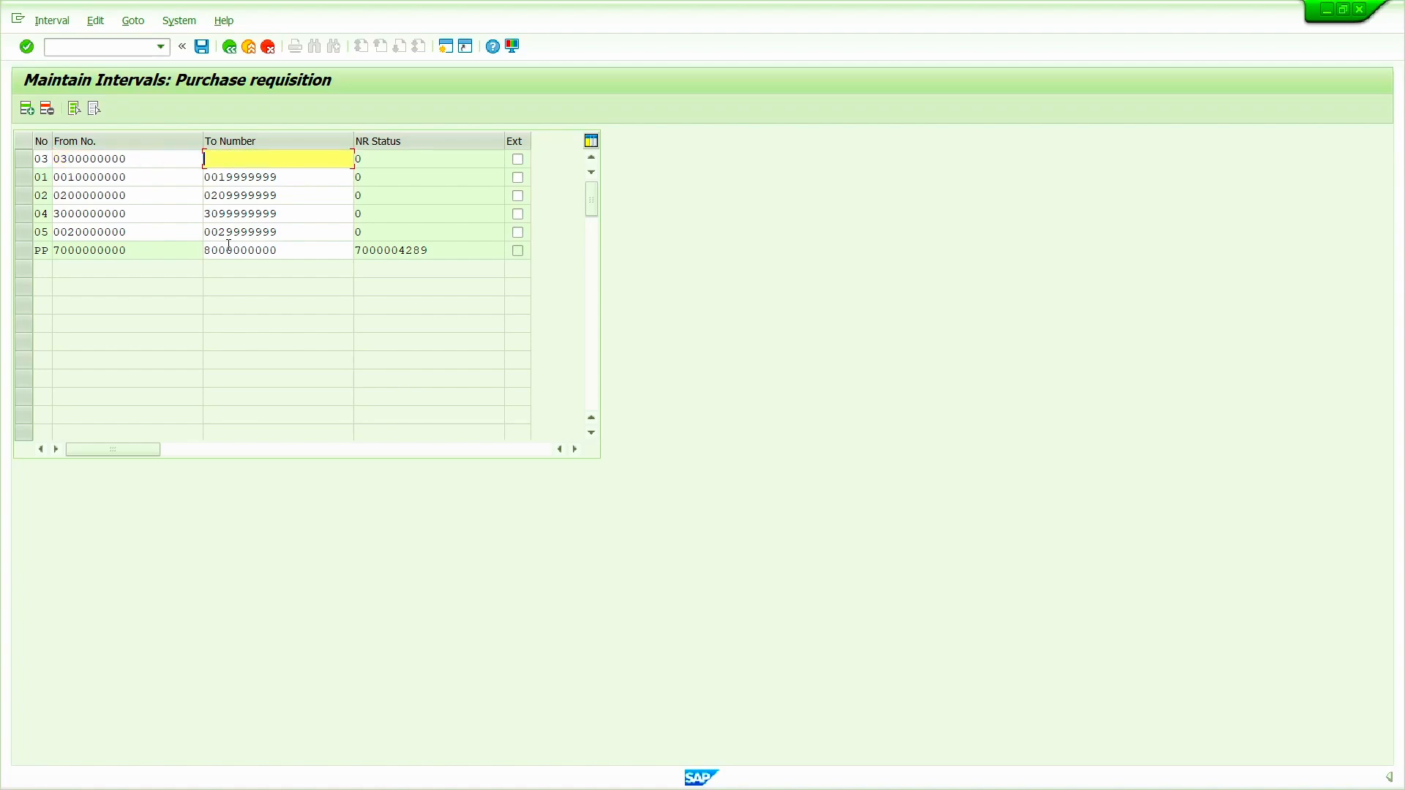
{"action": "type", "text": "0309"}
{"action": "key", "text": "Down"}
{"action": "key", "text": "Return"}
{"action": "key", "text": "Return"}
- Save the number range intervals, acknowledge the transport notice and return to the implementation guide
{"action": "left_click", "coordinate": [205, 48]}
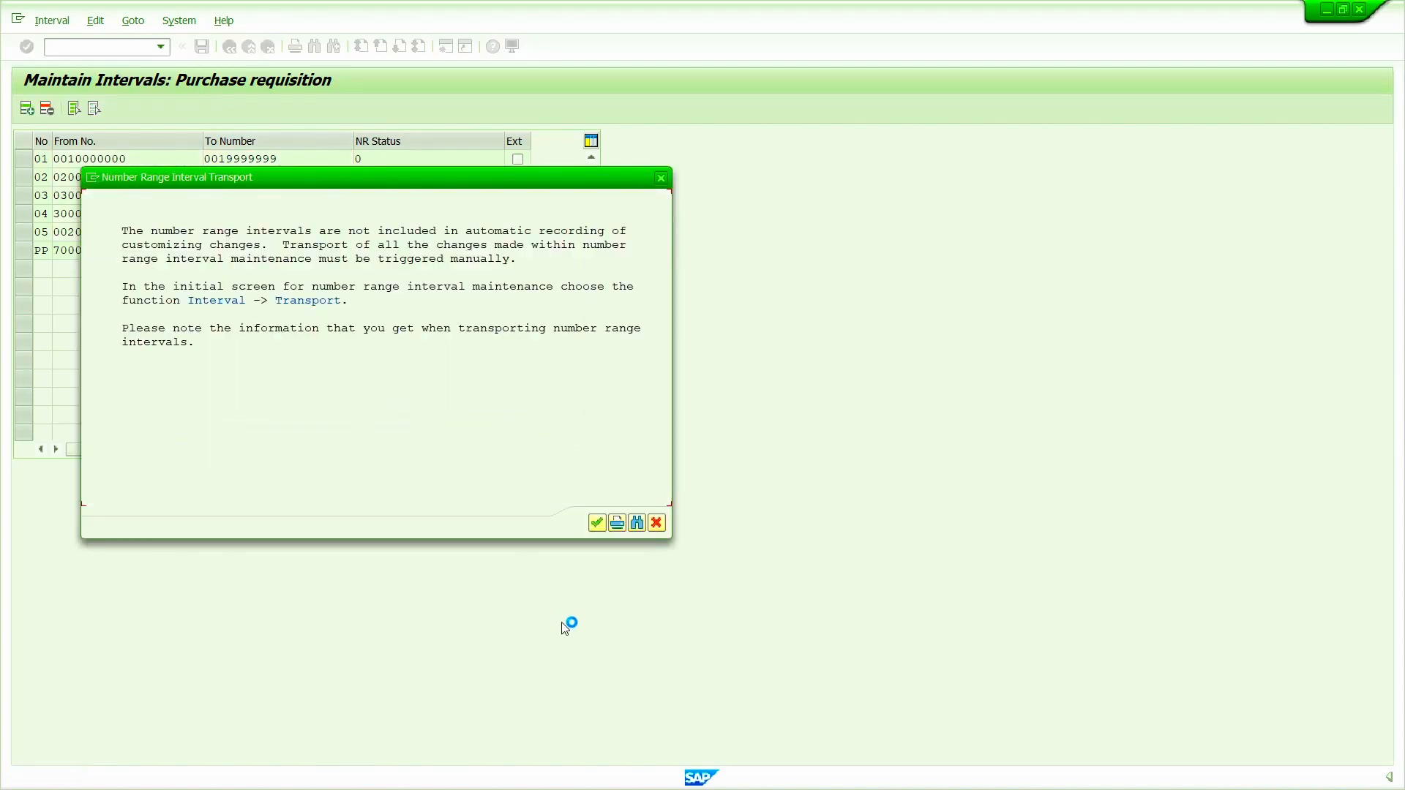
{"action": "left_click", "coordinate": [597, 524]}
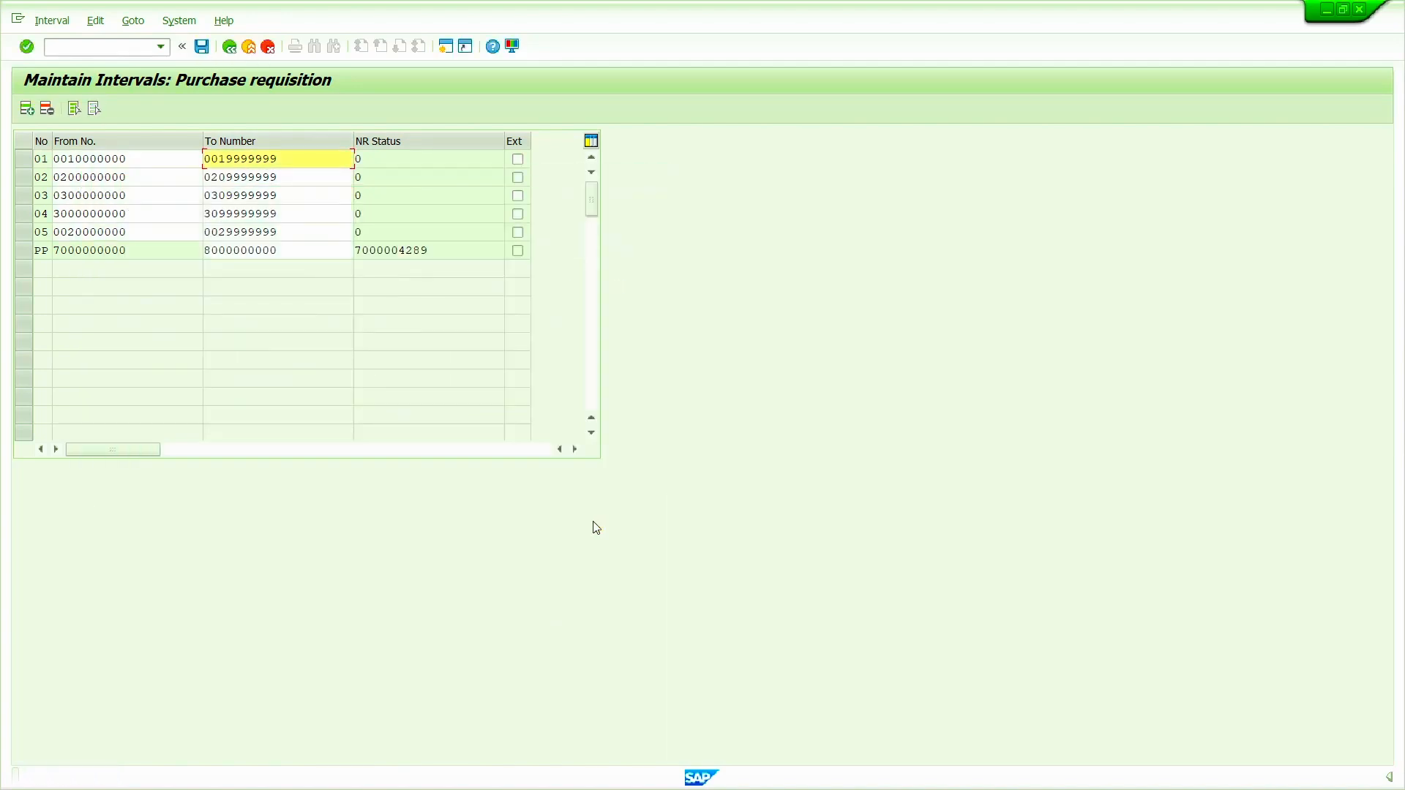
{"action": "left_click", "coordinate": [232, 56]}
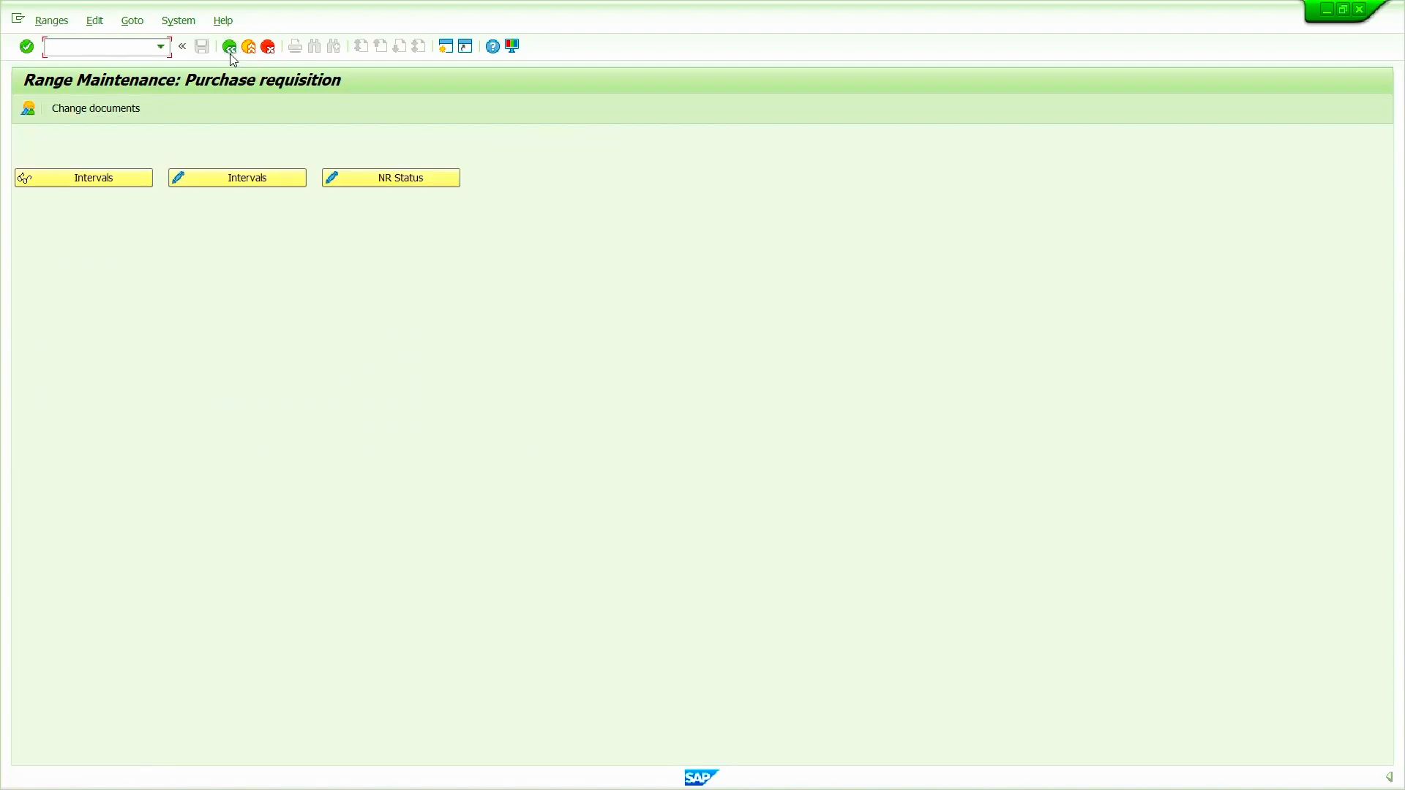
{"action": "left_click", "coordinate": [232, 57]}
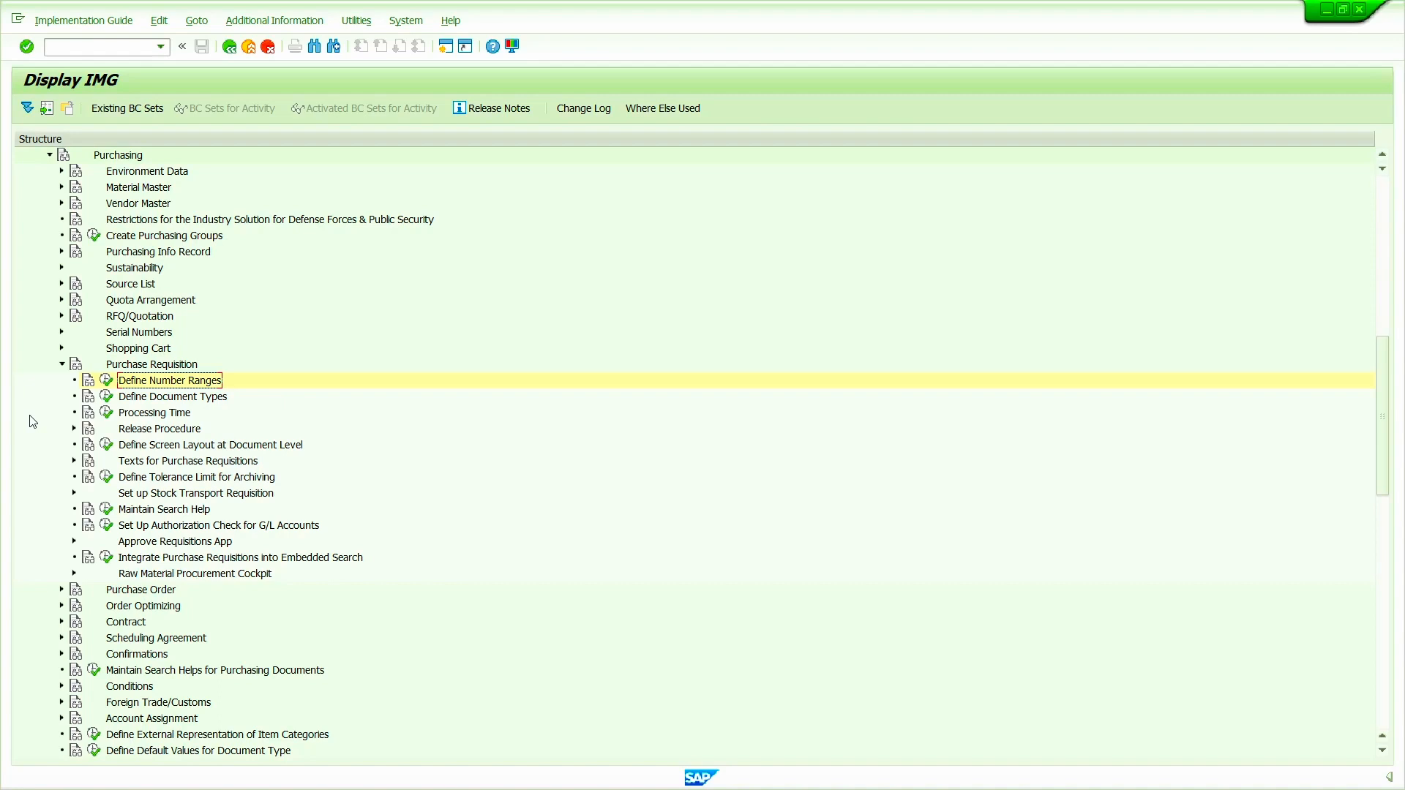
- Open Define Document Types for purchase requisitions and clear the external number range of document type NB
{"action": "left_click", "coordinate": [106, 397]}
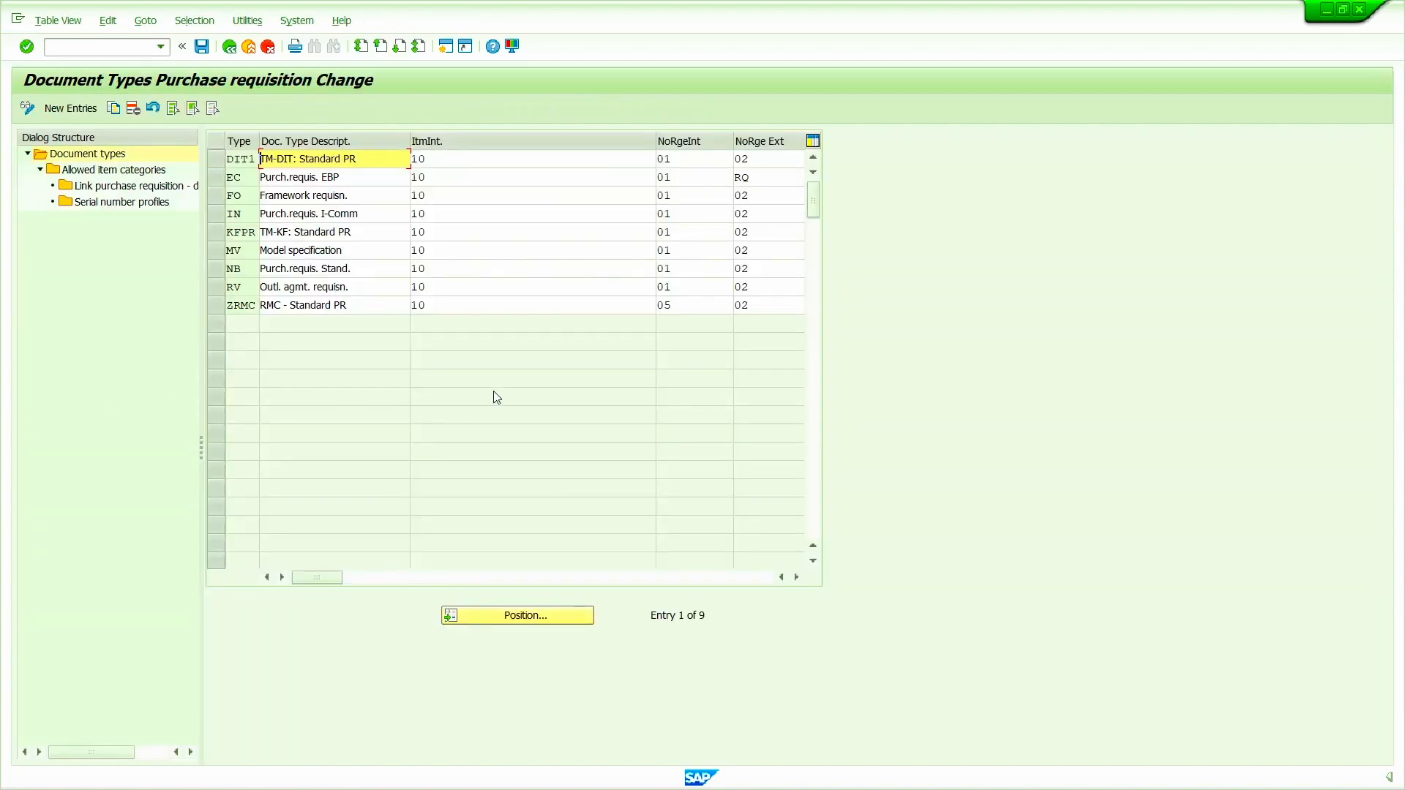
{"action": "left_click", "coordinate": [217, 274]}
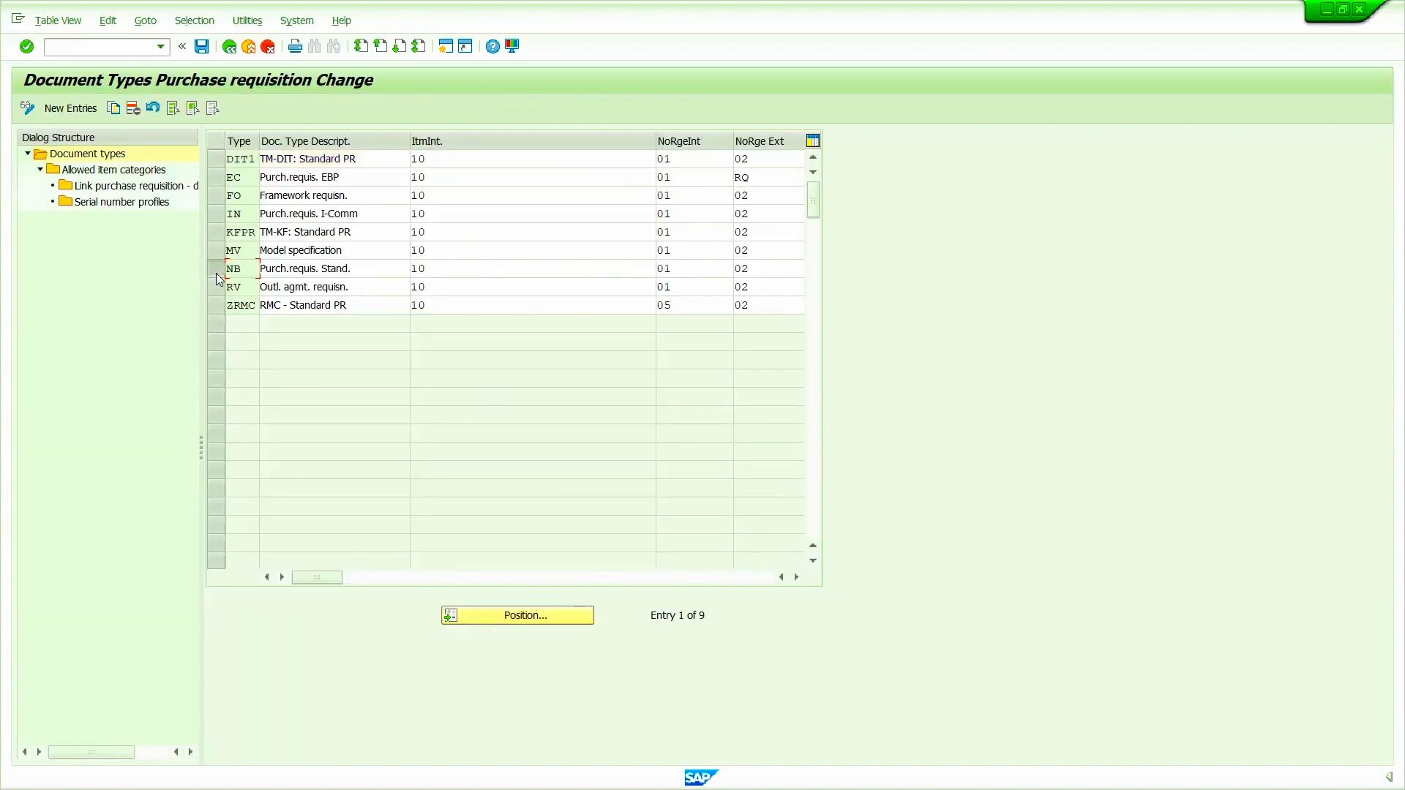
{"action": "left_click", "coordinate": [763, 270]}
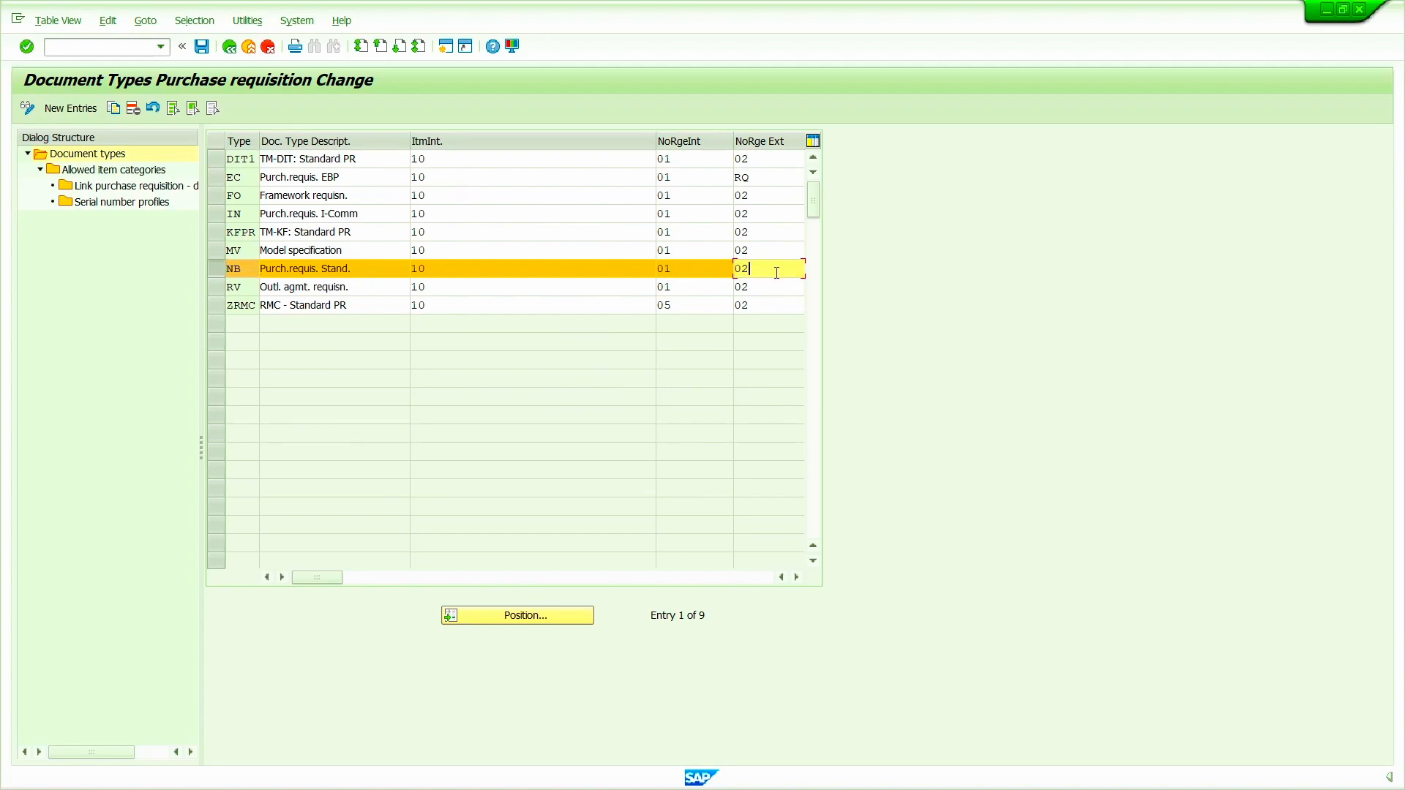
{"action": "key", "text": "Tab"}
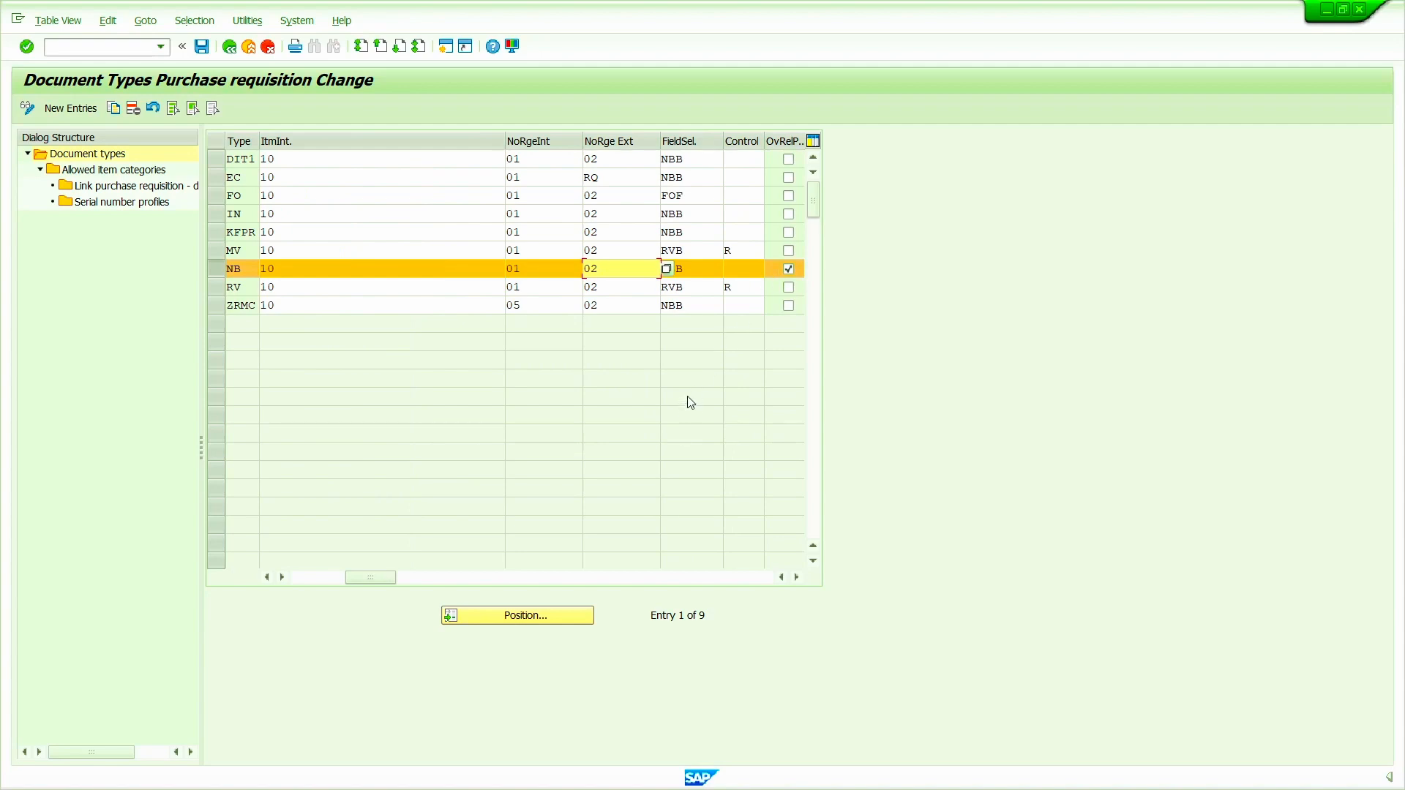
{"action": "key", "text": "BackSpace"}
{"action": "key", "text": "BackSpace"}
{"action": "left_click", "coordinate": [545, 272]}
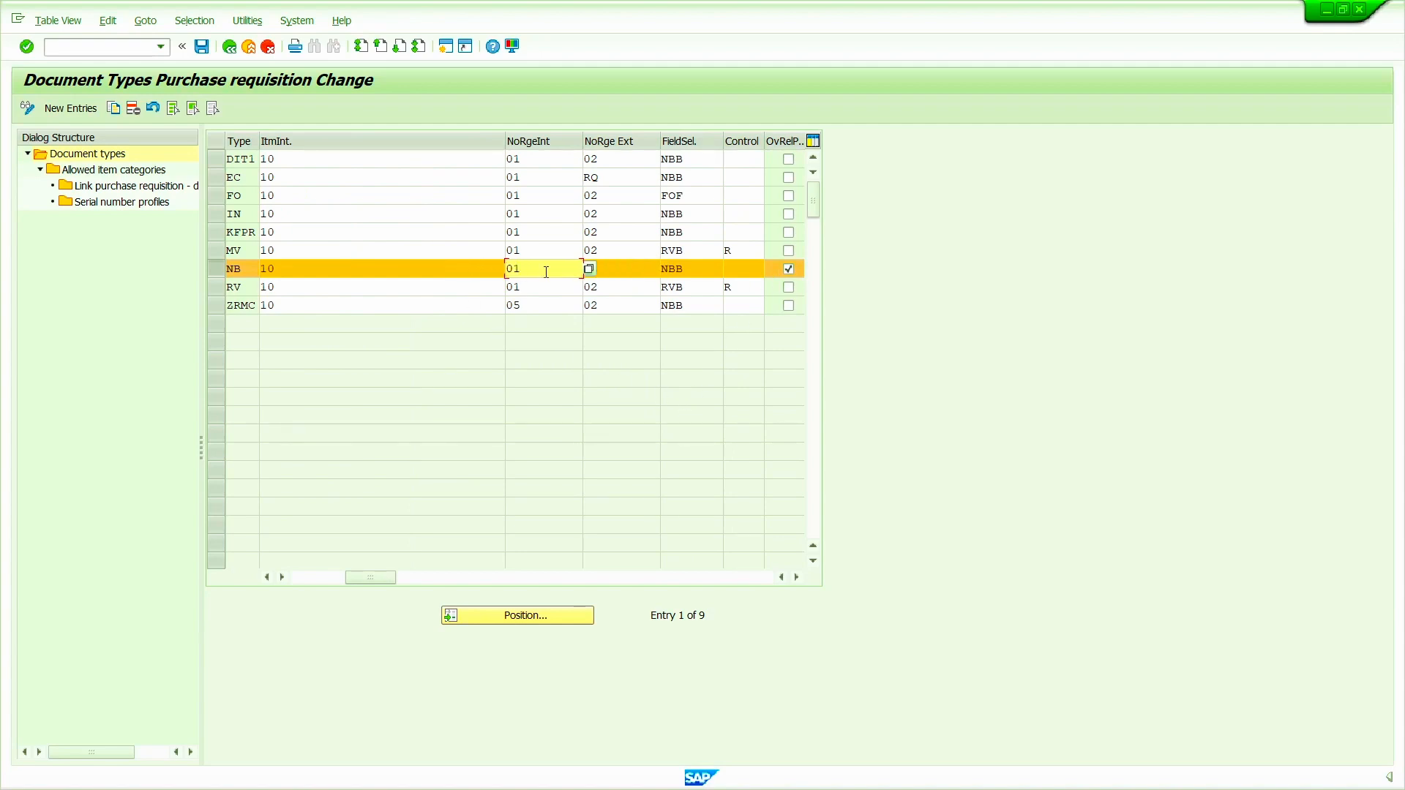
{"action": "left_click", "coordinate": [631, 265]}
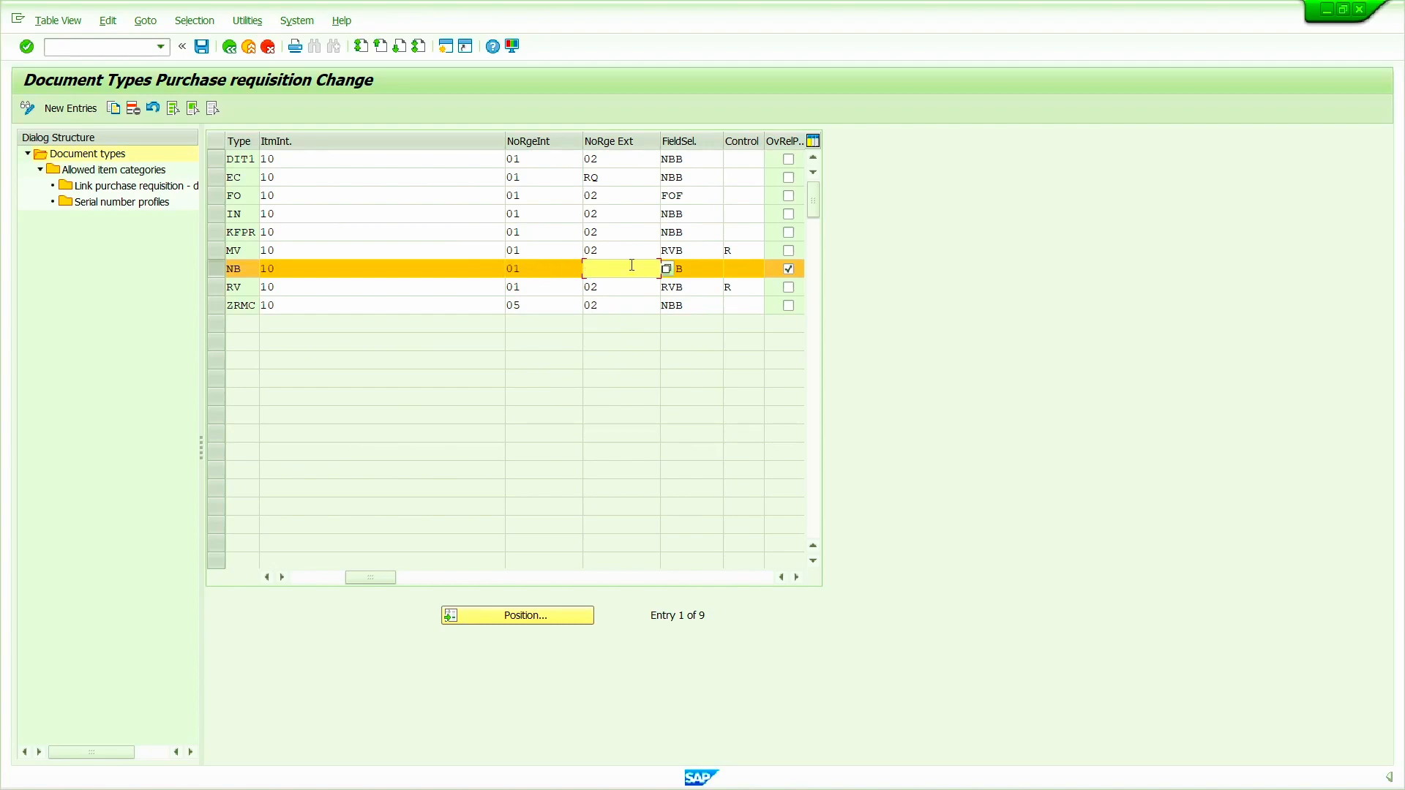
- Assign number range 02 as the internal number range of document type NB from the list of possible values
{"action": "left_click", "coordinate": [537, 265]}
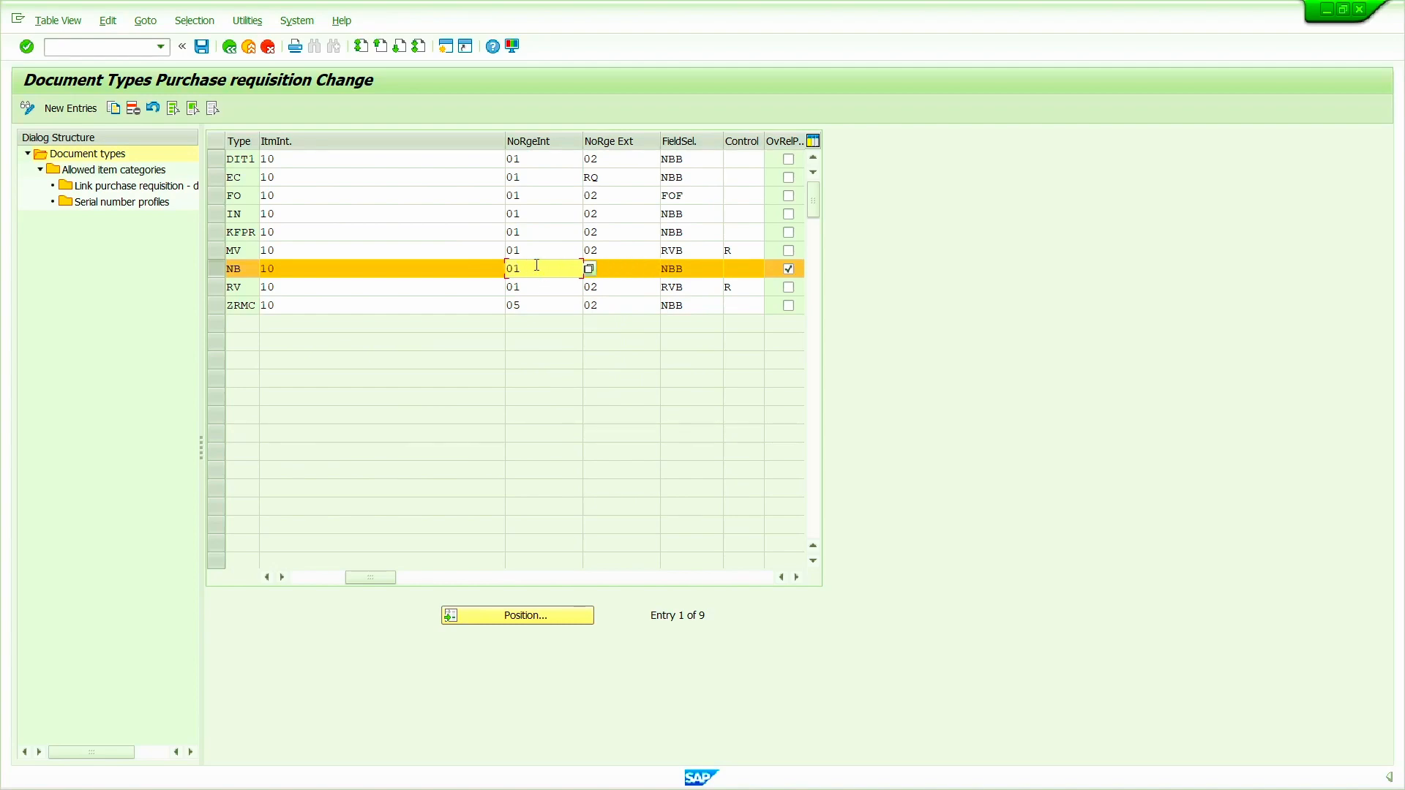
{"action": "key", "text": "F4"}
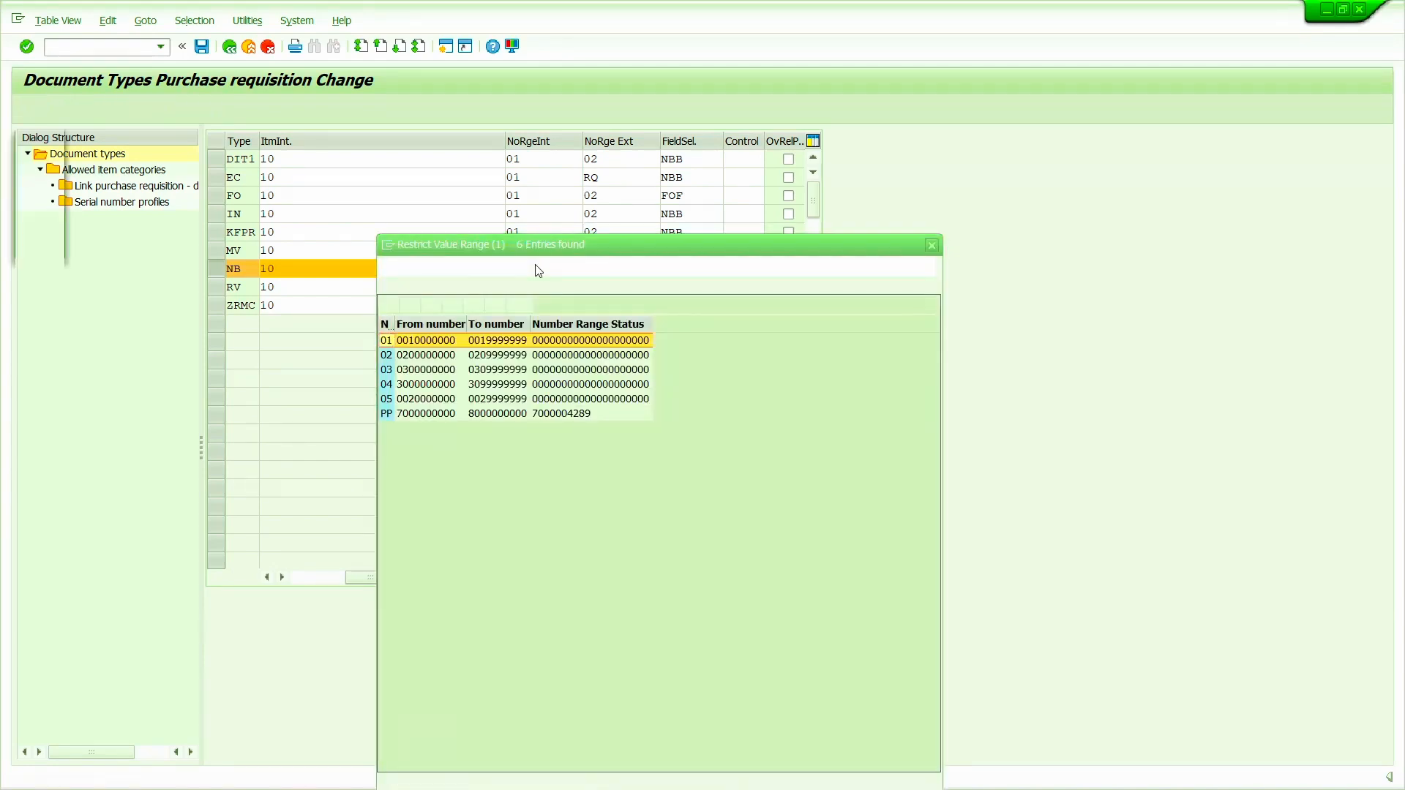
{"action": "double_click", "coordinate": [390, 362]}
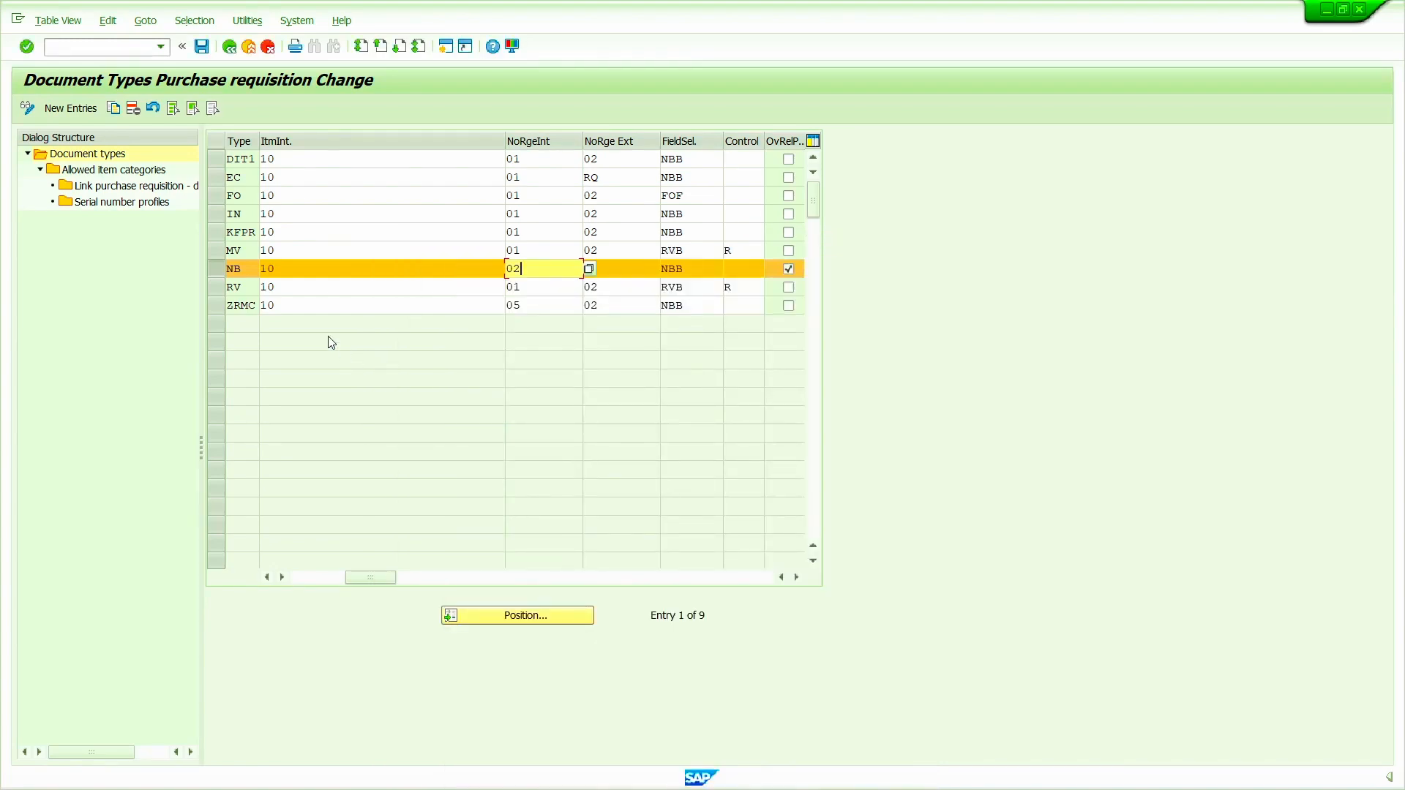
- Save the document type change under a new customizing request described "MM: Number range for PR" and return to the implementation guide
{"action": "left_click", "coordinate": [203, 49]}
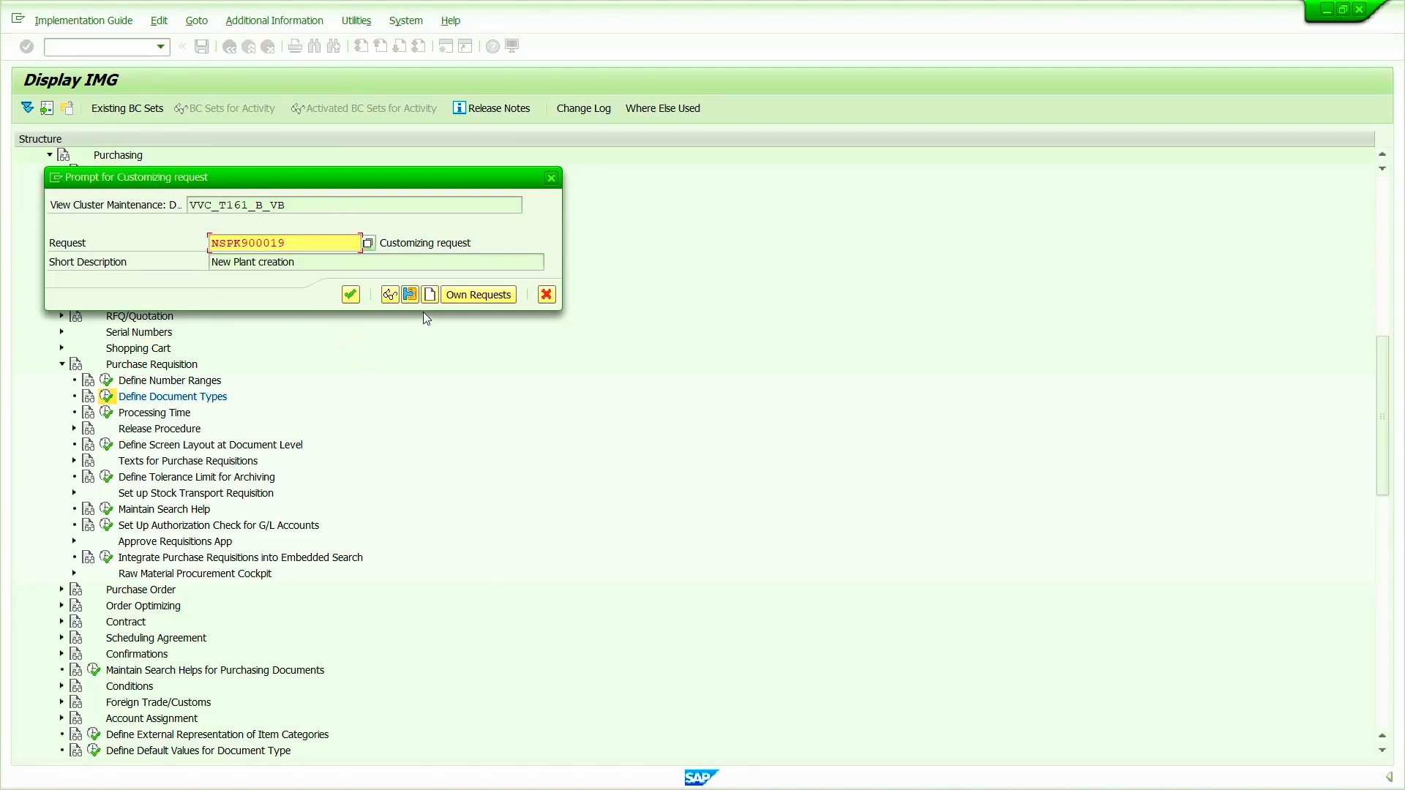
{"action": "left_click", "coordinate": [435, 297]}
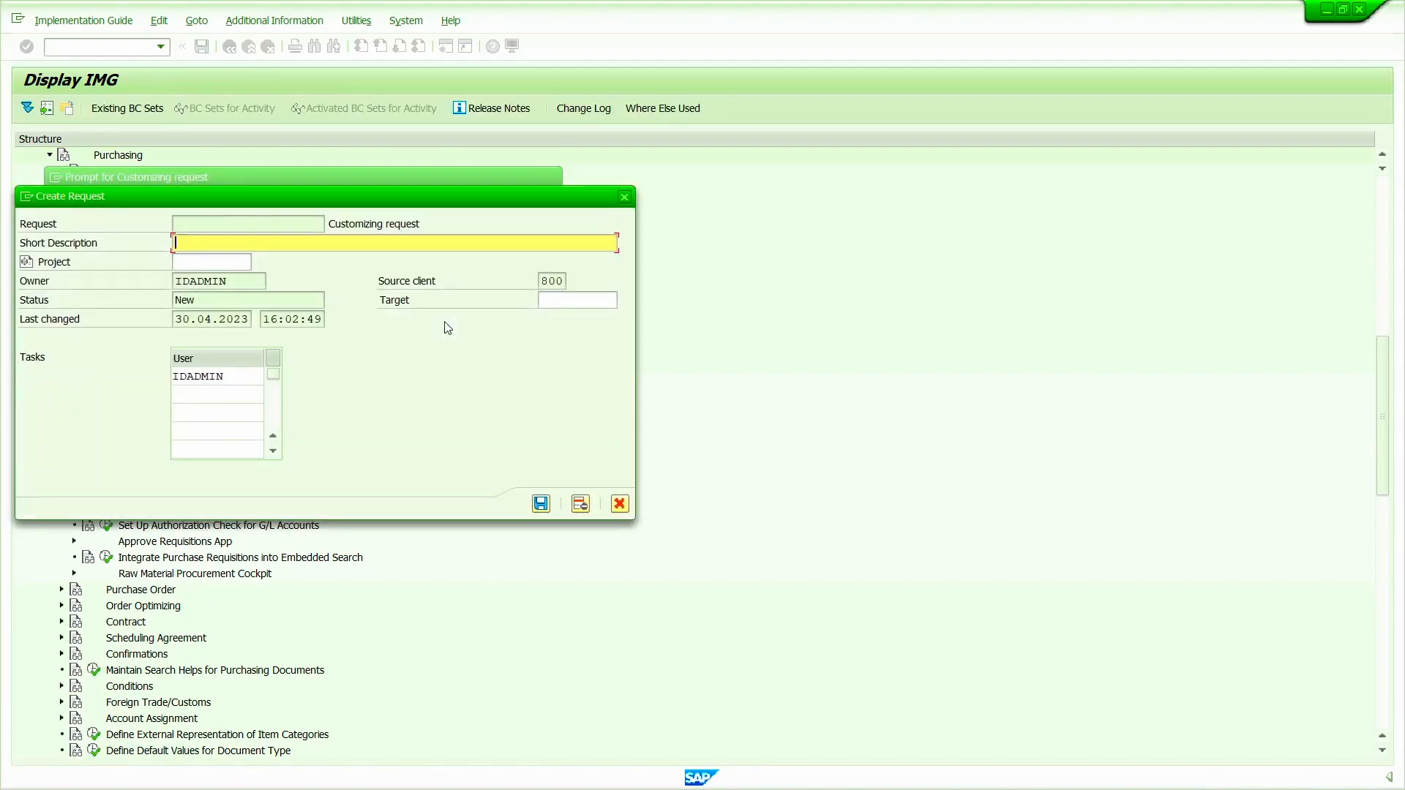
{"action": "type", "text": "MM: Number range for PR"}
{"action": "left_click", "coordinate": [541, 503]}
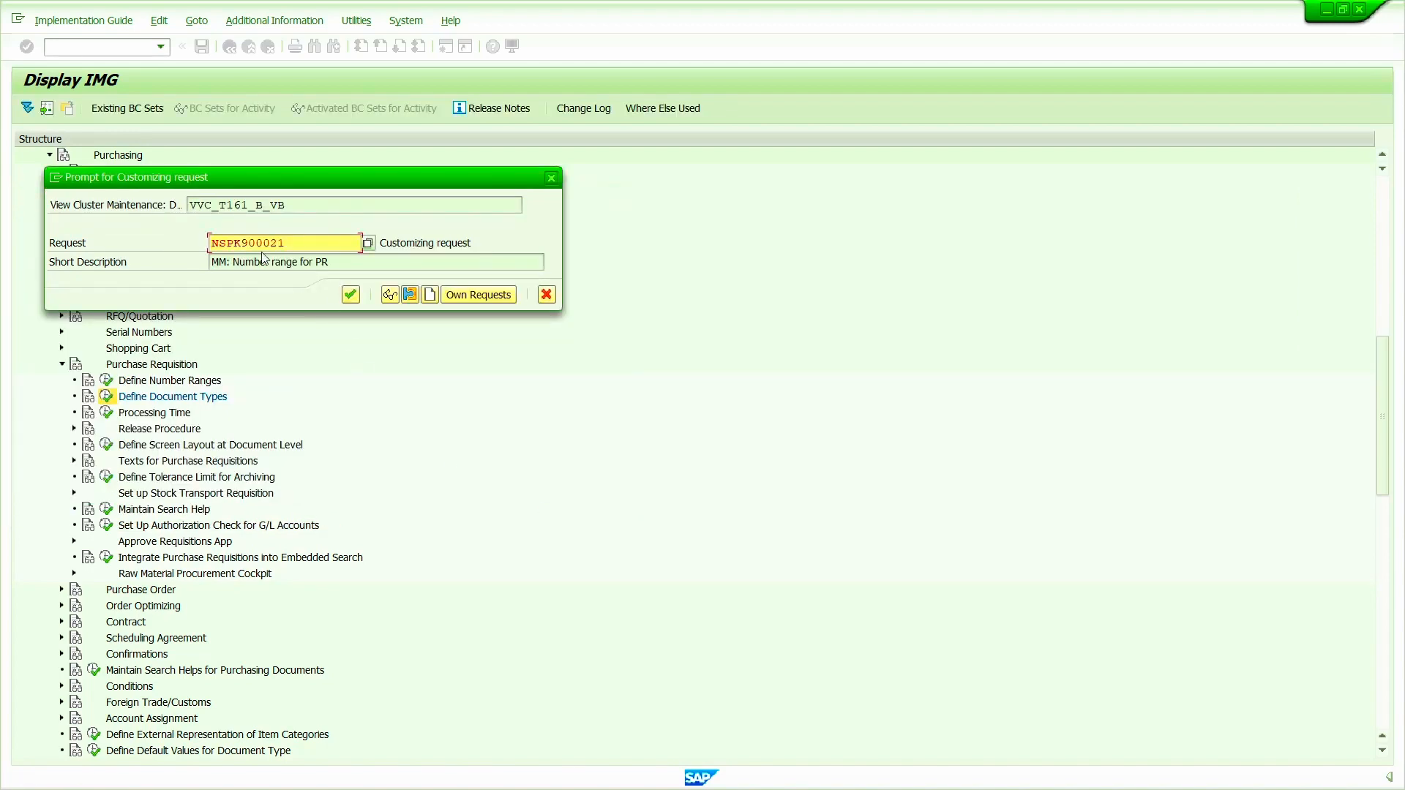
{"action": "left_click", "coordinate": [350, 295]}
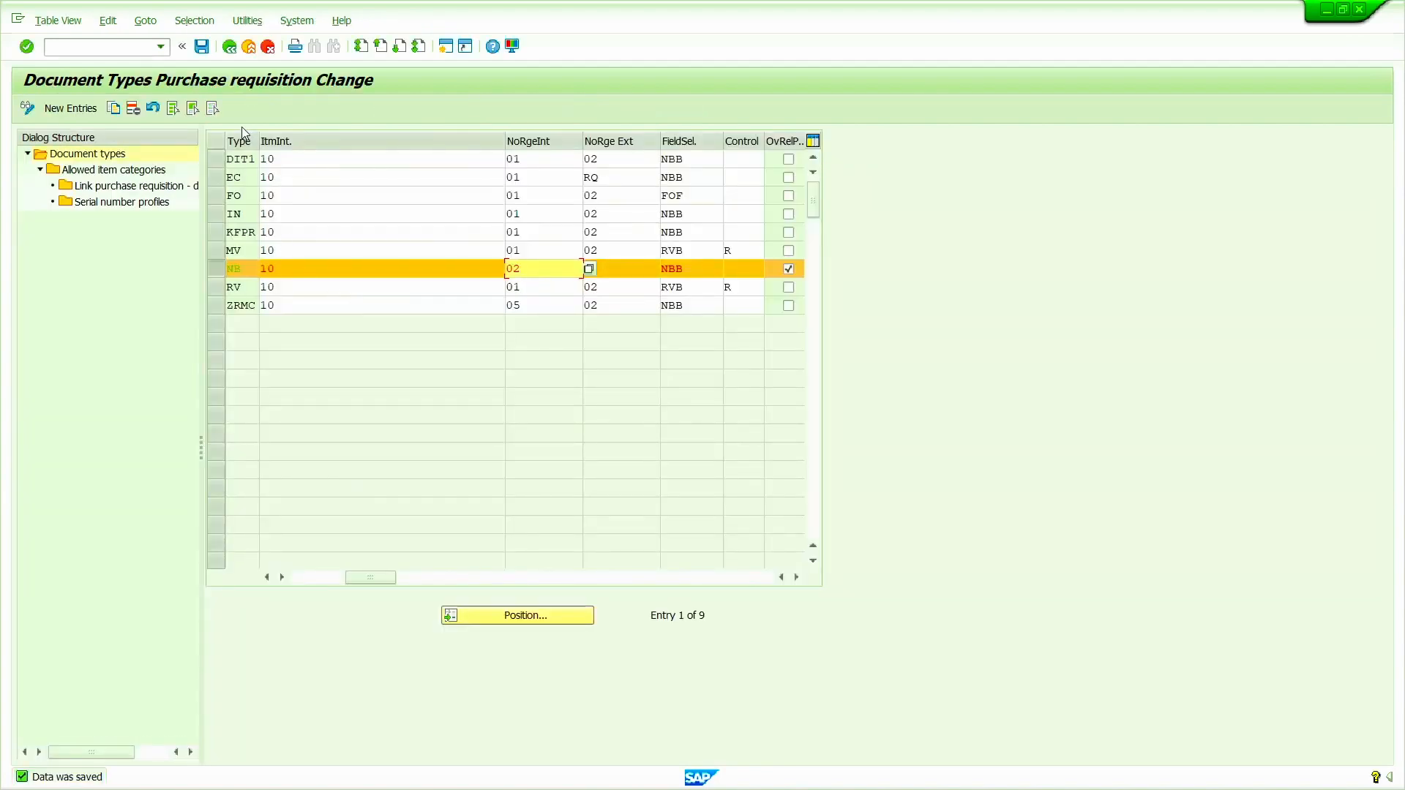
{"action": "left_click", "coordinate": [227, 48]}
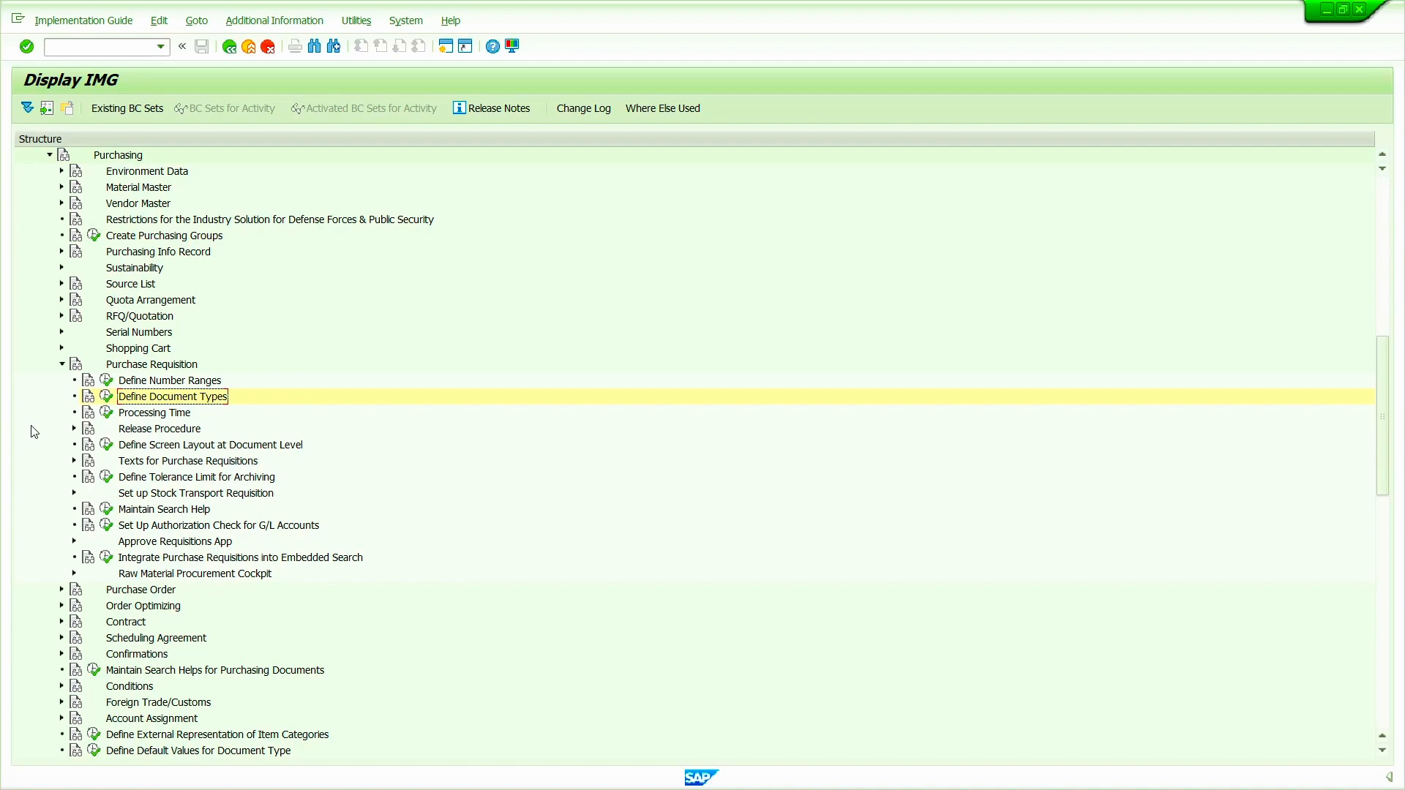
- Open overall maintenance of plant parameters under Consumption-Based Planning and maintain the parameters of plant 1000
{"action": "left_click", "coordinate": [61, 365]}
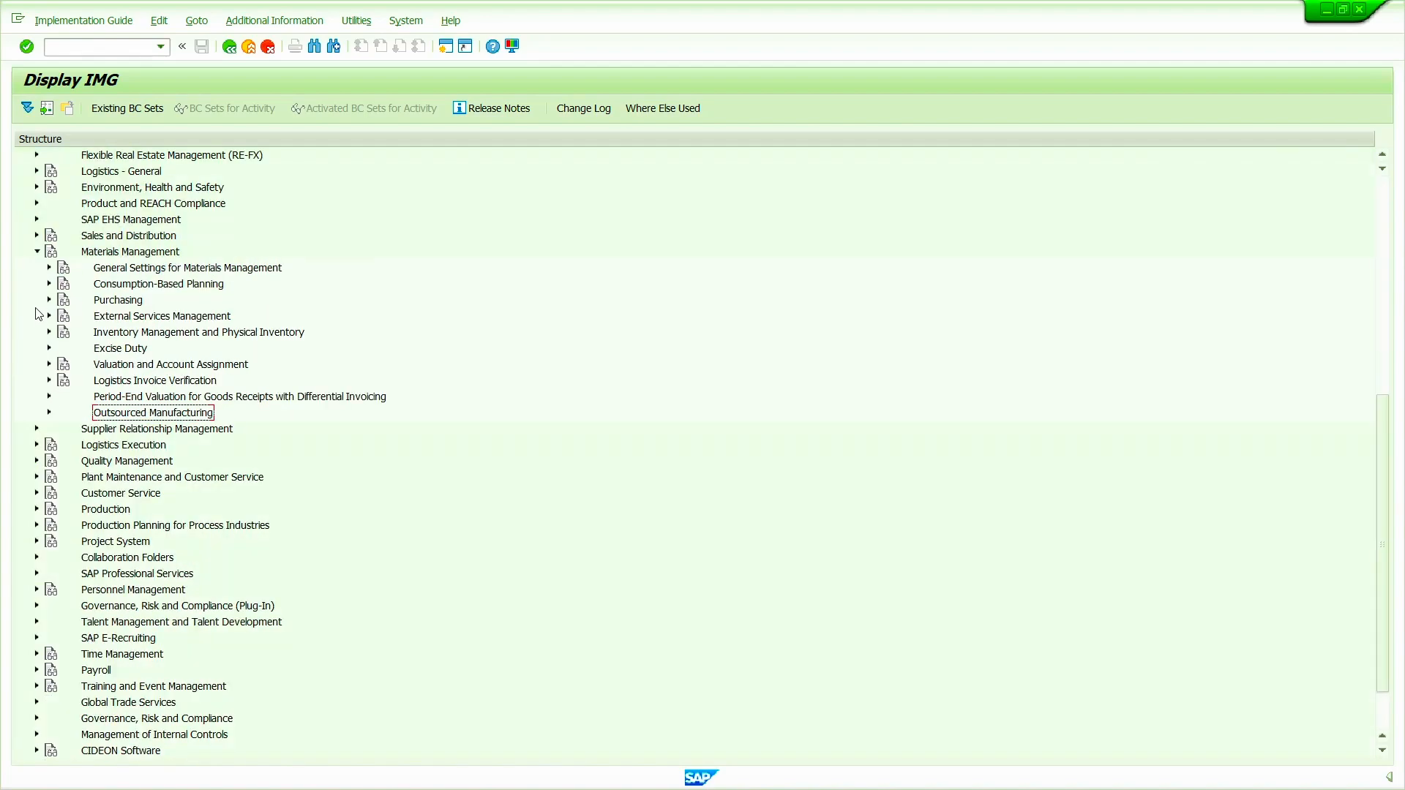
{"action": "left_click", "coordinate": [49, 284]}
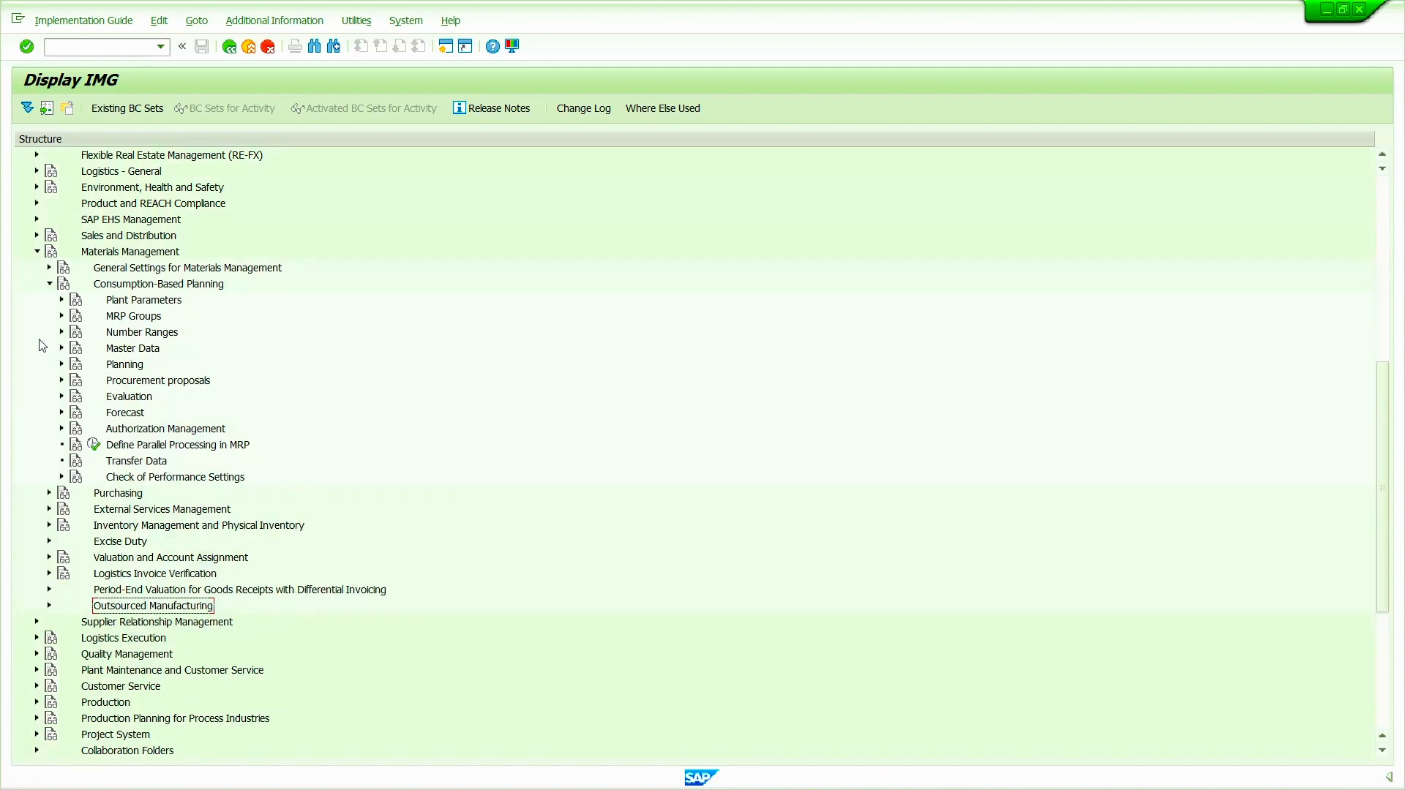
{"action": "left_click", "coordinate": [61, 300]}
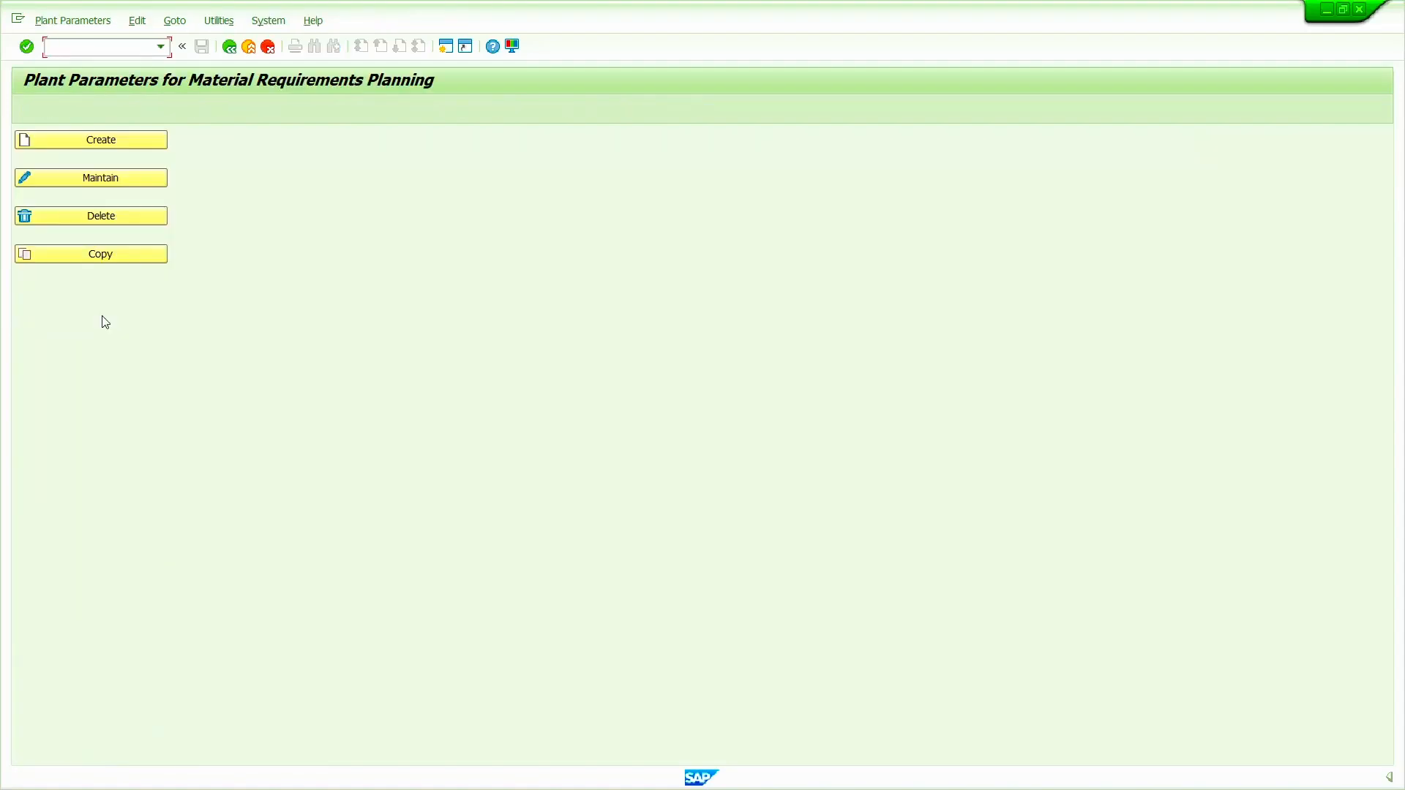
{"action": "left_click", "coordinate": [125, 182]}
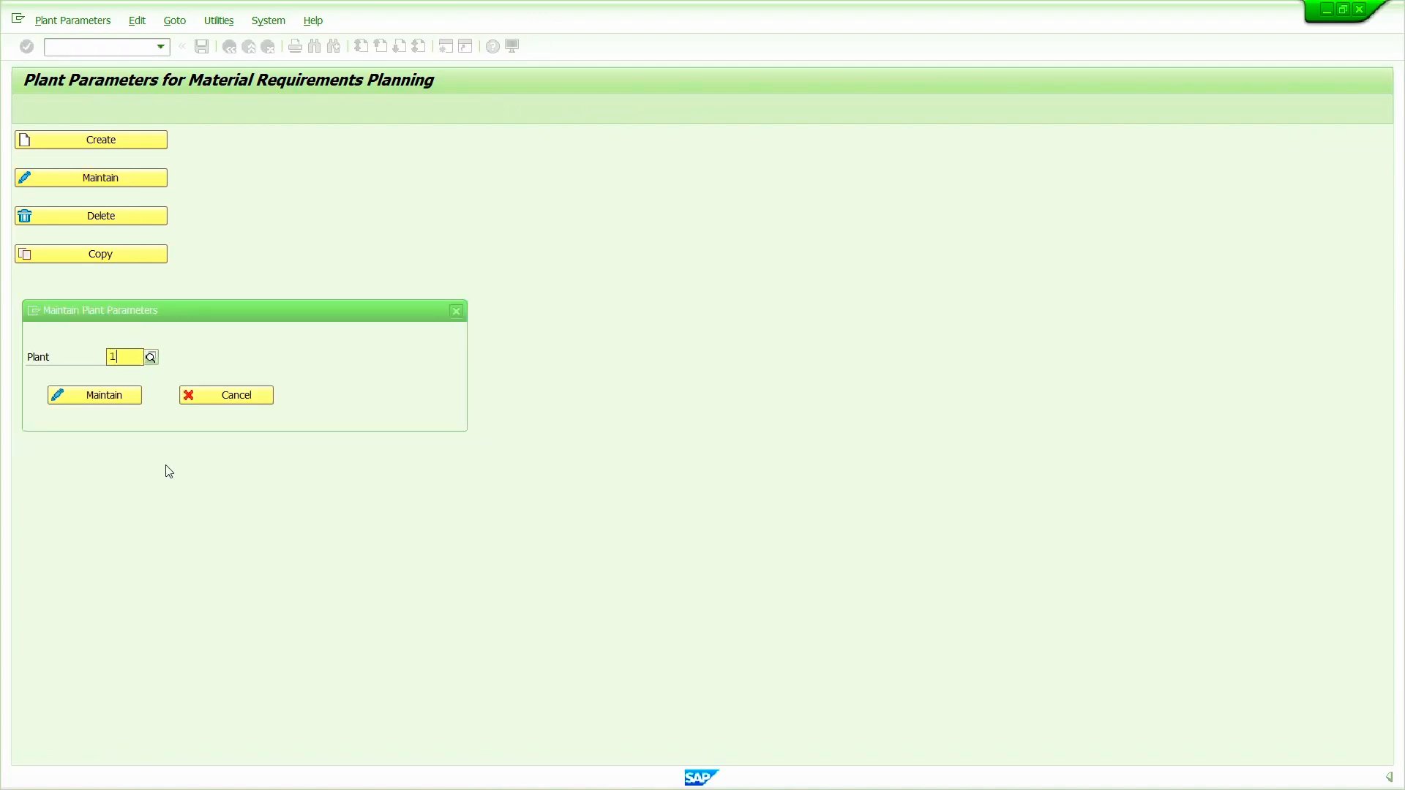
{"action": "type", "text": "1000"}
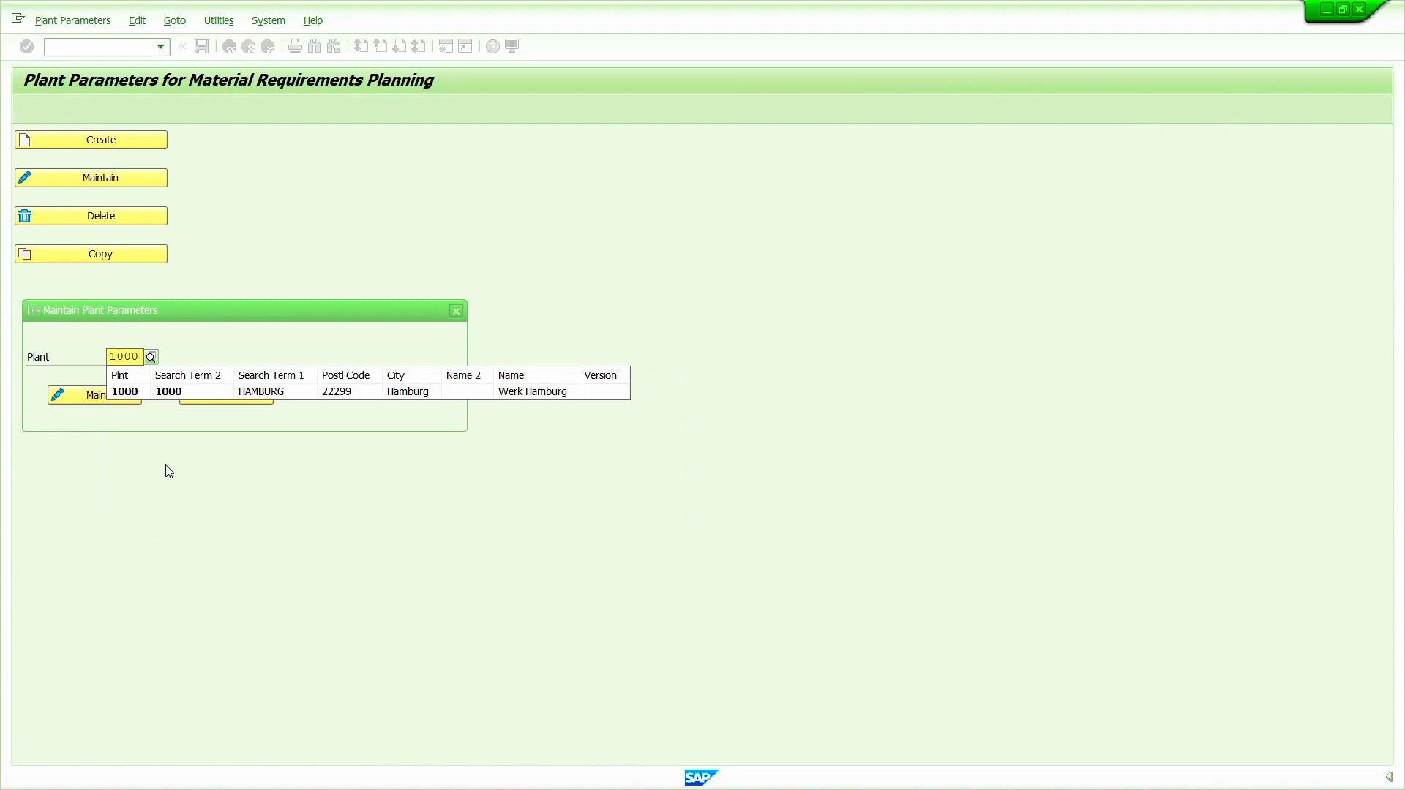
{"action": "left_click", "coordinate": [139, 394]}
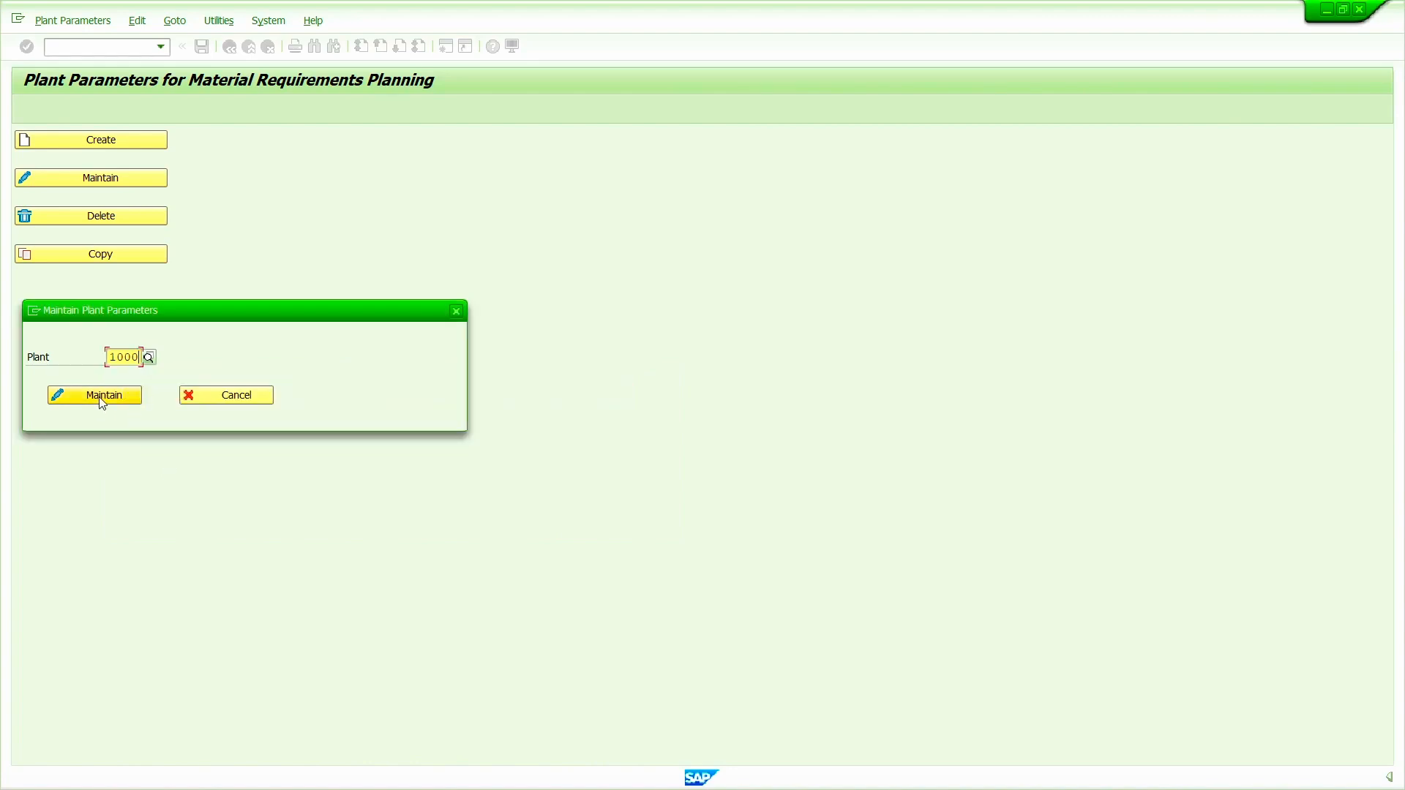
{"action": "left_click", "coordinate": [103, 401]}
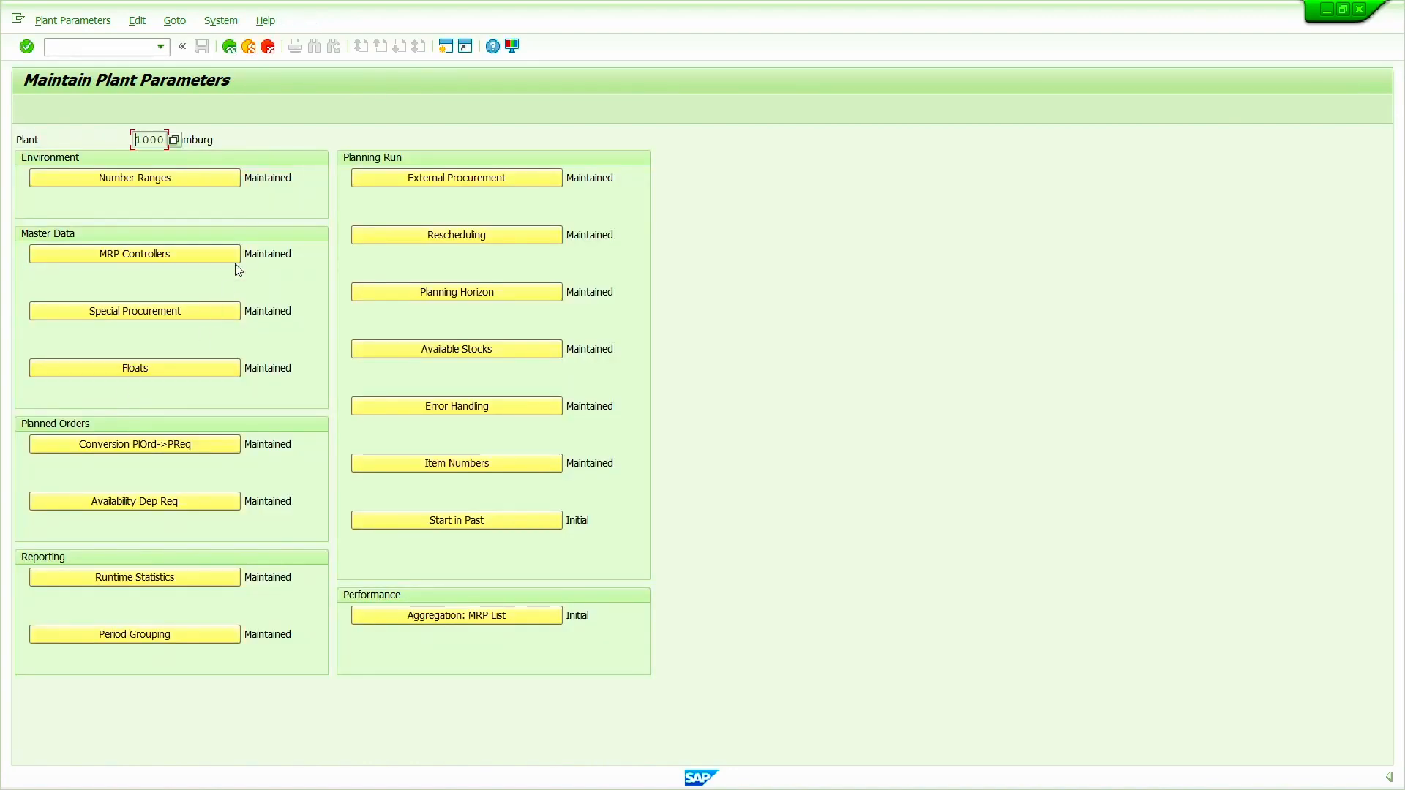
- Assign number range 03 to purchase requisitions in the number range parameters of plant 1000, choosing it from the possible values
{"action": "left_click", "coordinate": [215, 182]}
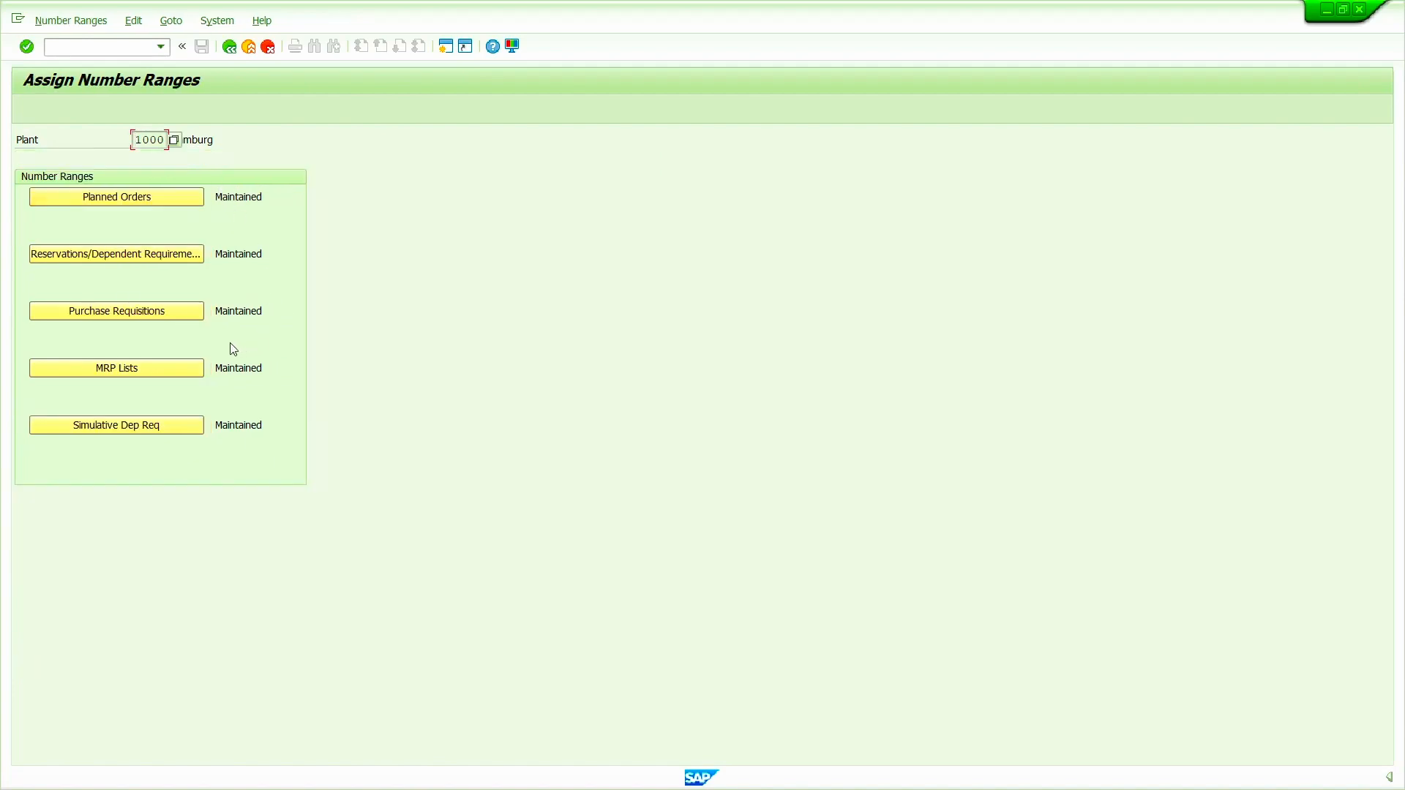
{"action": "left_click", "coordinate": [117, 313]}
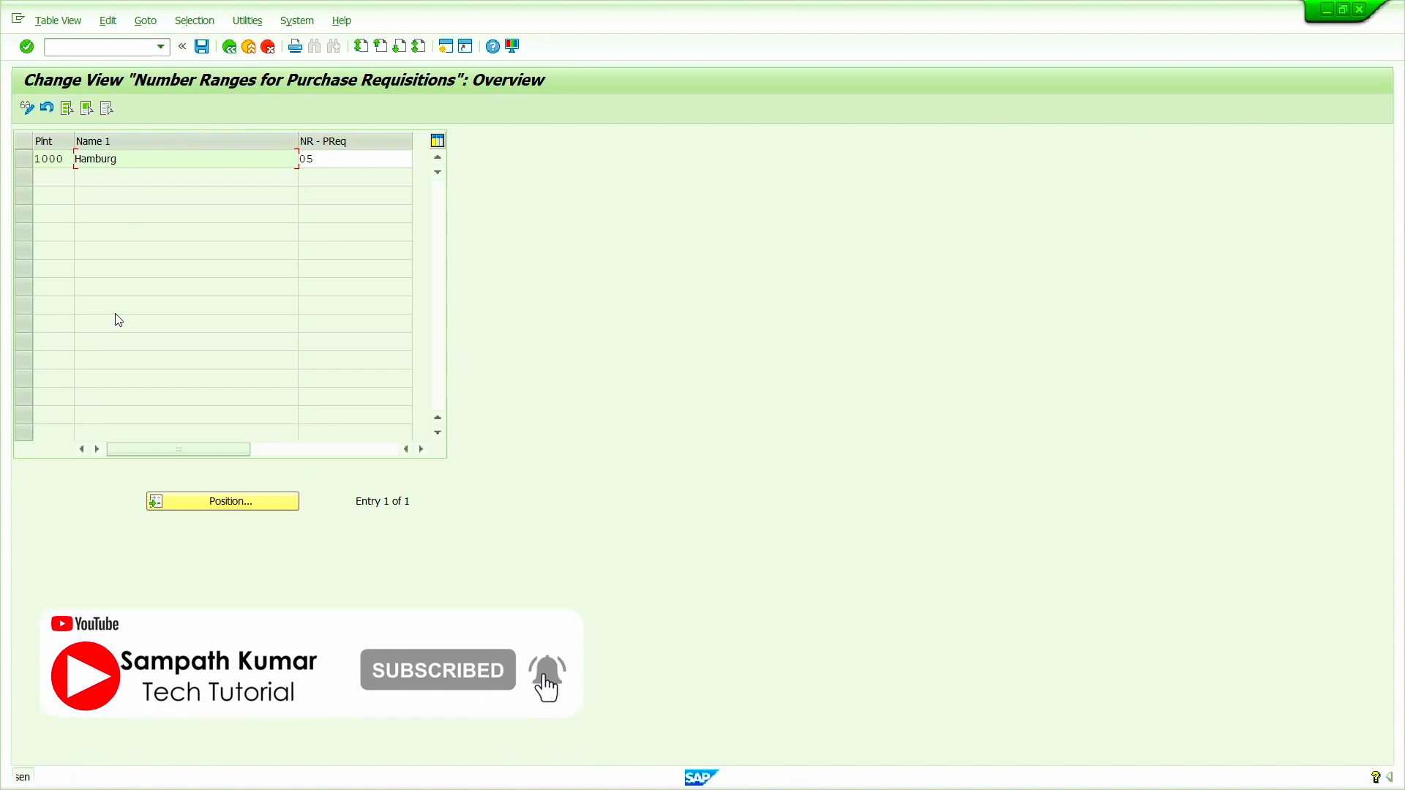
{"action": "left_click", "coordinate": [348, 156]}
{"action": "left_click", "coordinate": [419, 159]}
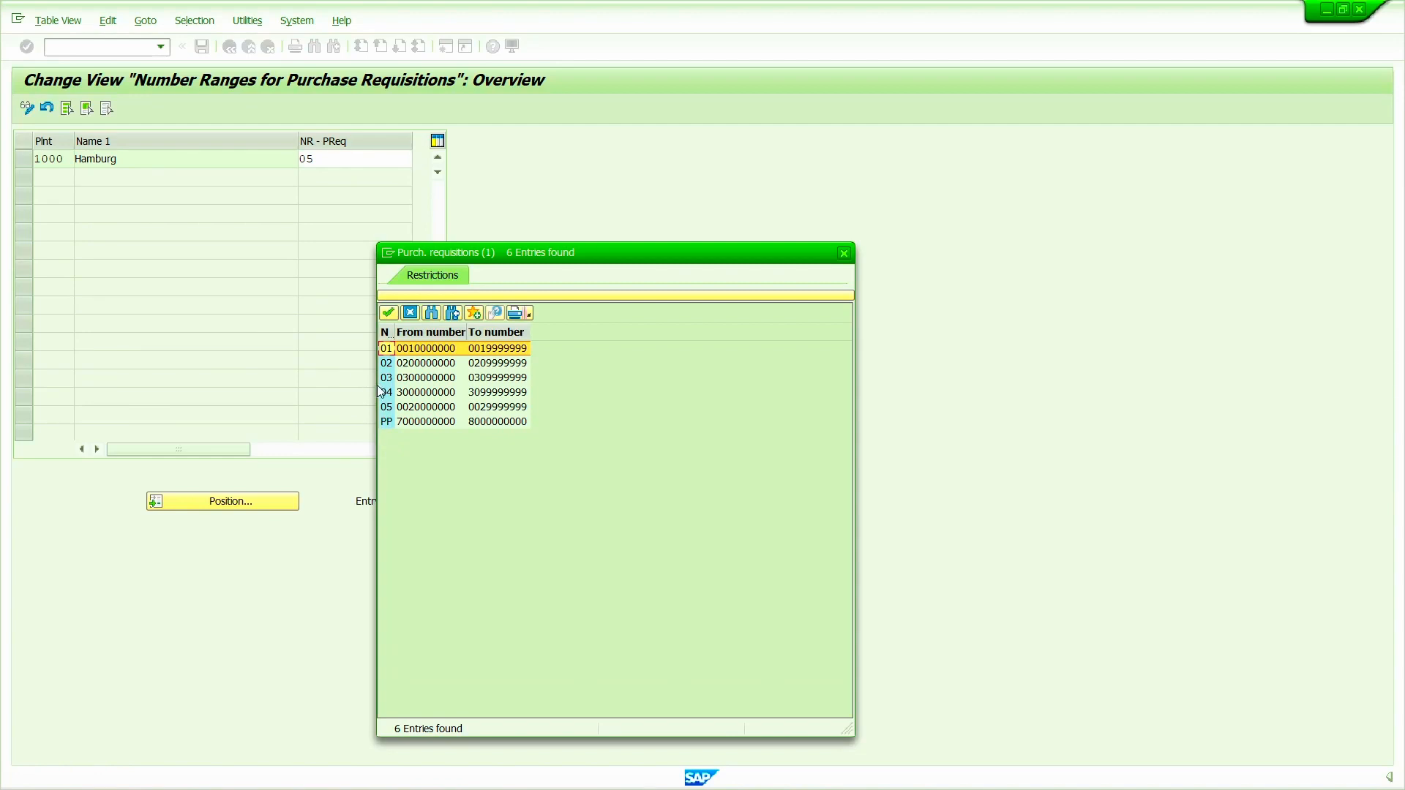
{"action": "double_click", "coordinate": [419, 378]}
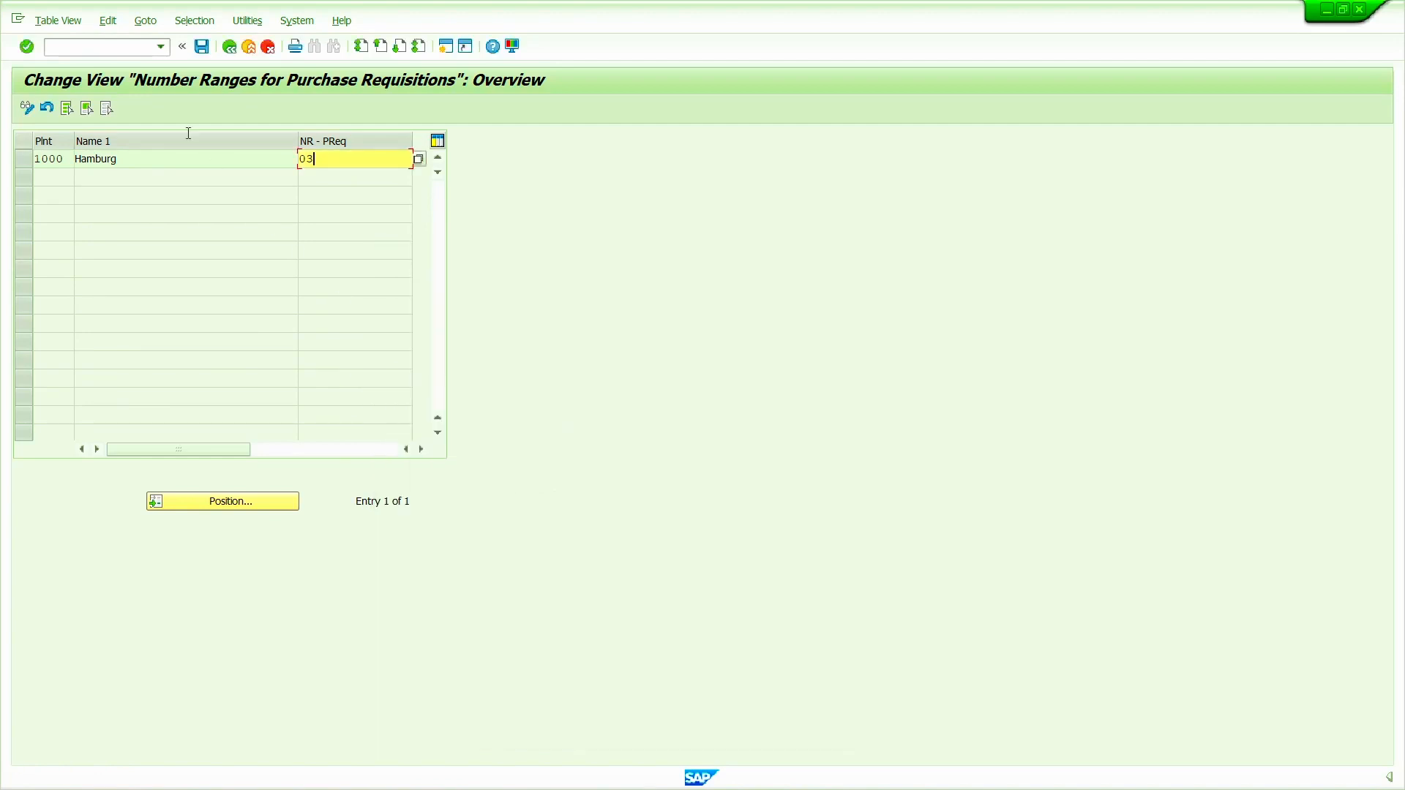
- Save the plant's number range assignment under the customizing request "MM: Number range for PR" and return to the SAP Easy Access screen
{"action": "left_click", "coordinate": [202, 46]}
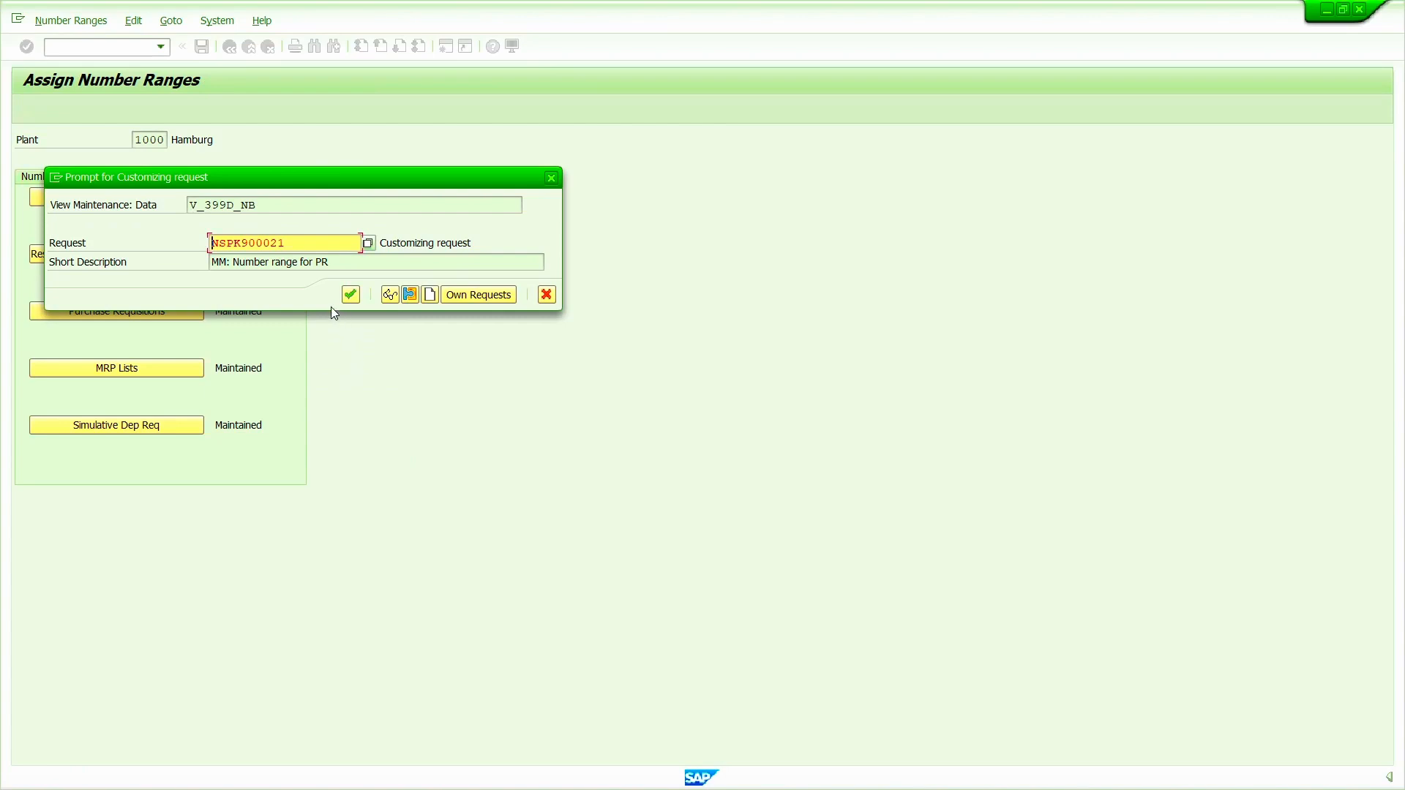
{"action": "left_click", "coordinate": [350, 295]}
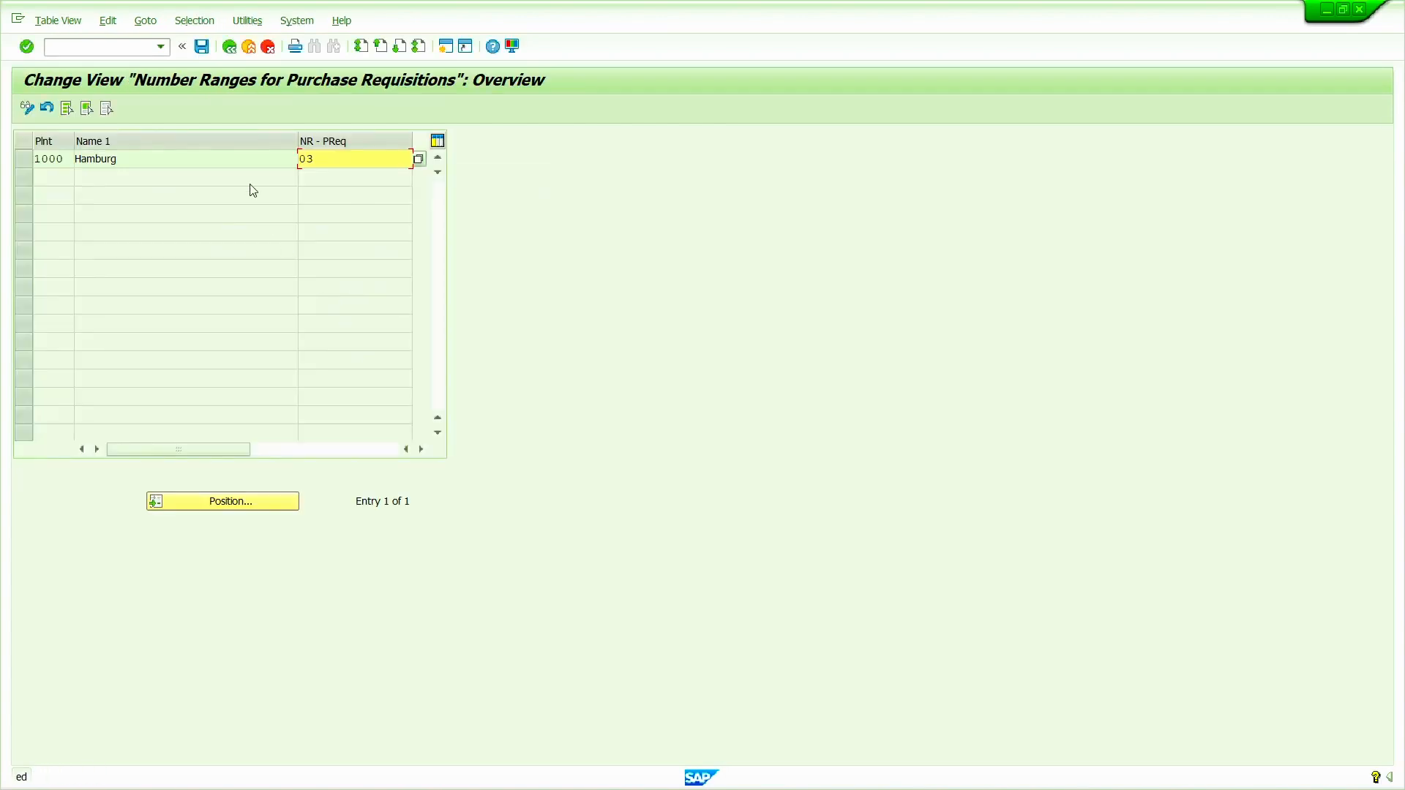
{"action": "left_click", "coordinate": [228, 53]}
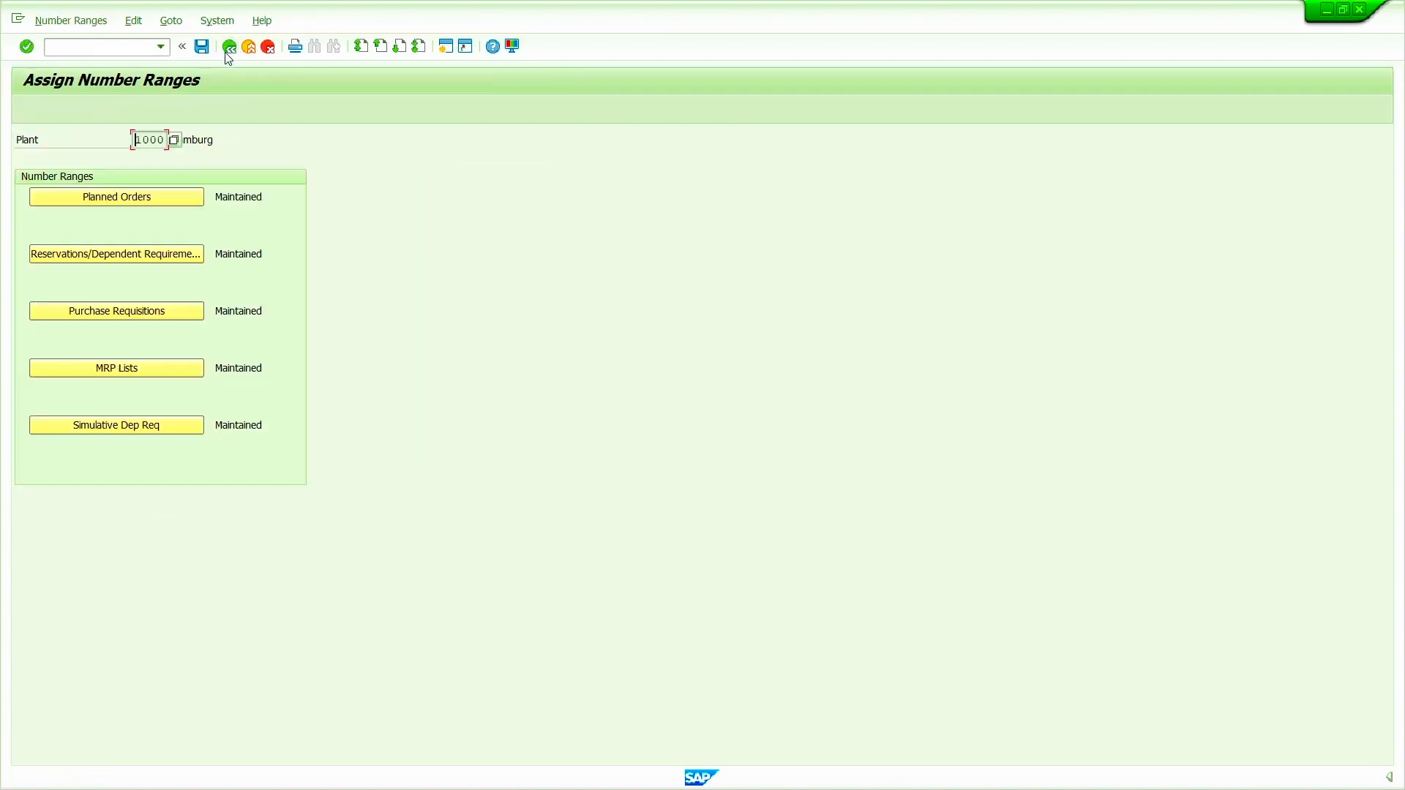
{"action": "left_click", "coordinate": [227, 52]}
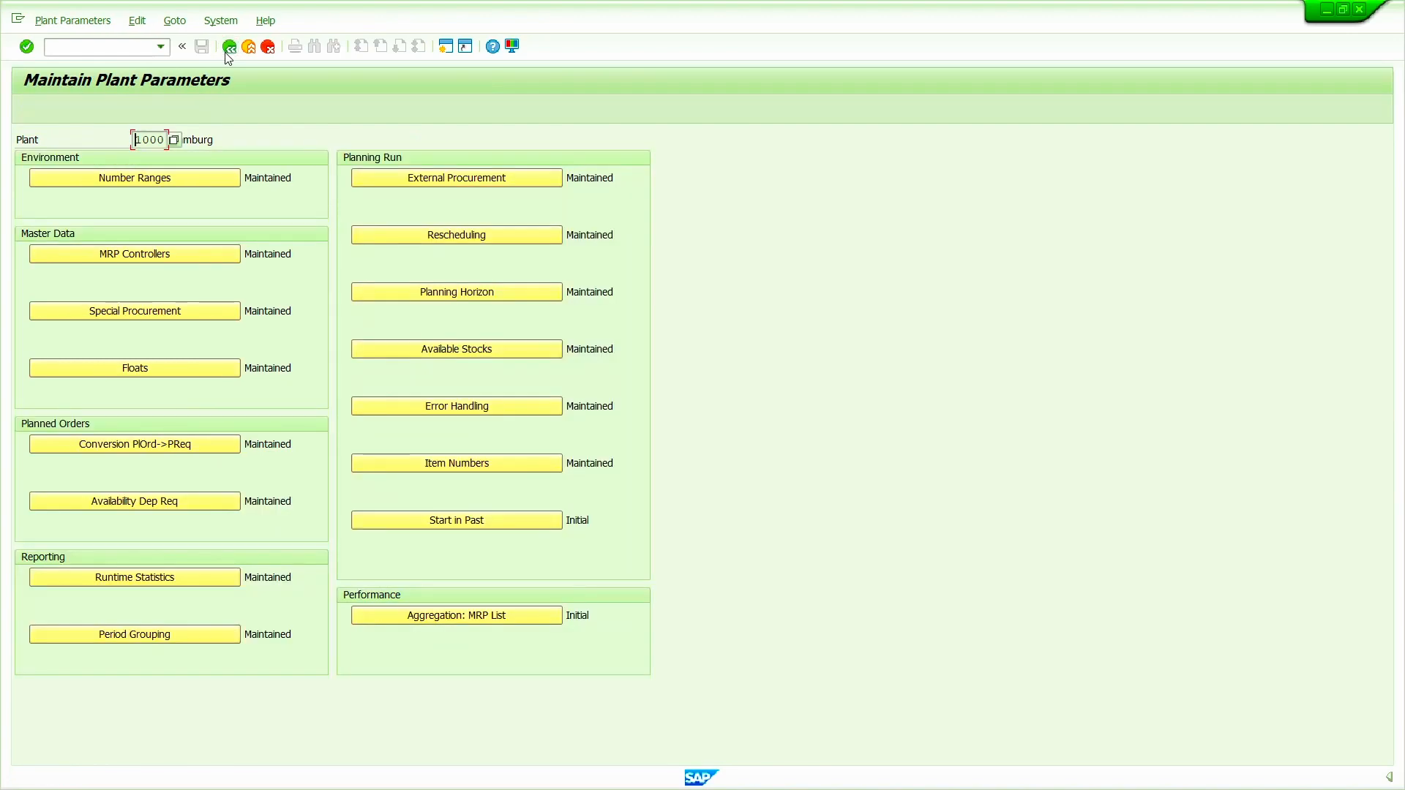
{"action": "left_click", "coordinate": [227, 53]}
{"action": "left_click", "coordinate": [227, 53]}
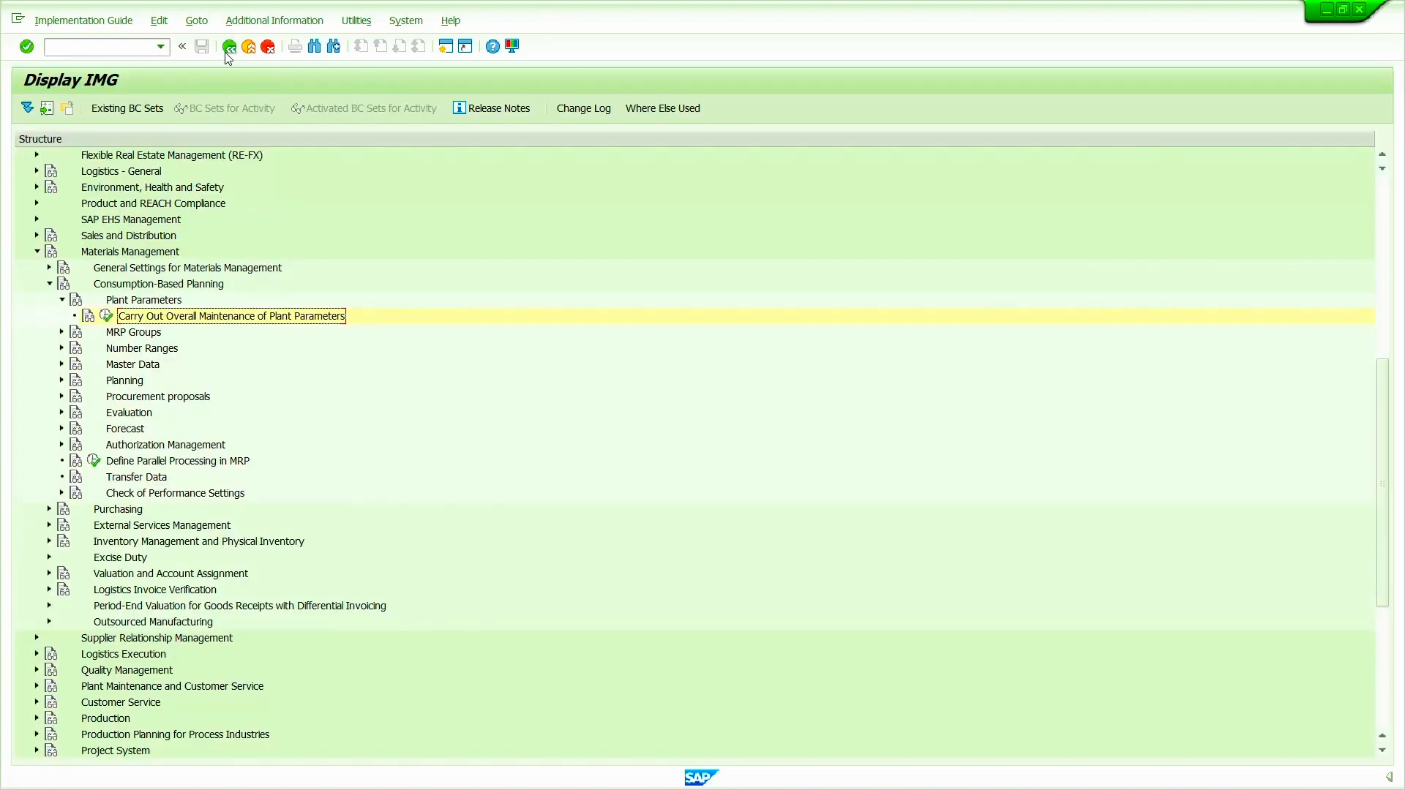
{"action": "left_click", "coordinate": [229, 53]}
{"action": "left_click", "coordinate": [229, 53]}
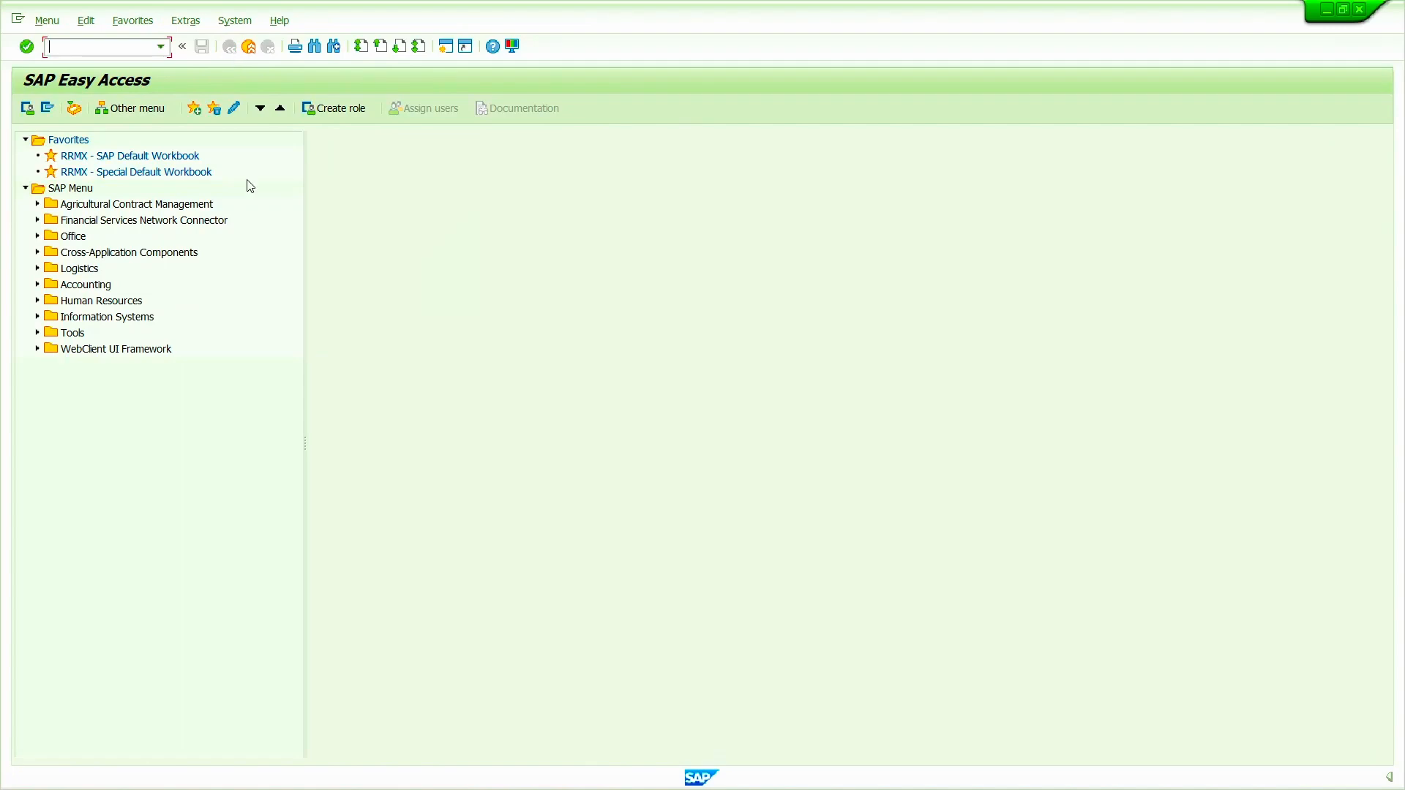
{"action": "type", "text": "me51n"}
{"action": "key", "text": "Return"}
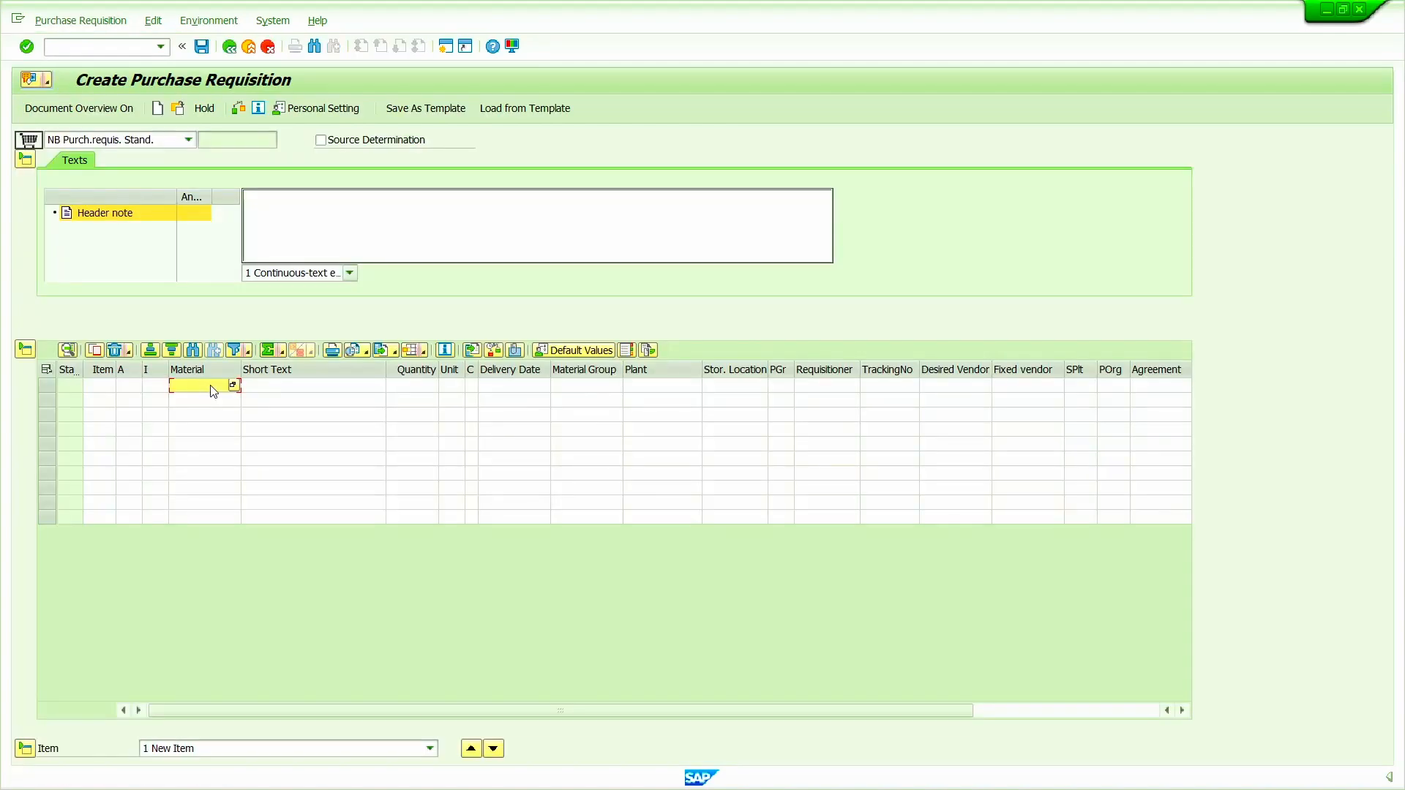
{"action": "type", "text": "6000000120"}
{"action": "key", "text": "Tab"}
{"action": "key", "text": "Tab"}
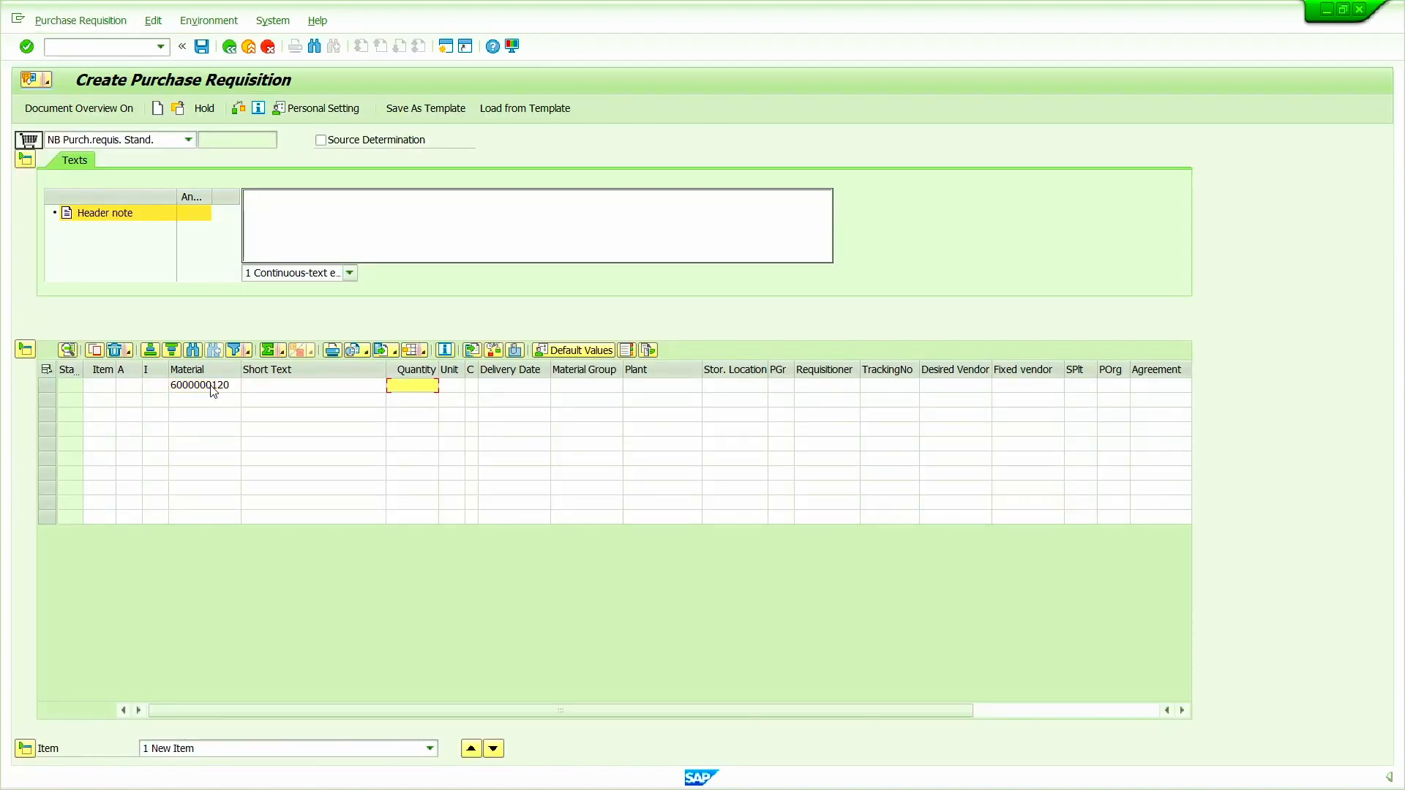
{"action": "type", "text": "1"}
{"action": "key", "text": "Tab"}
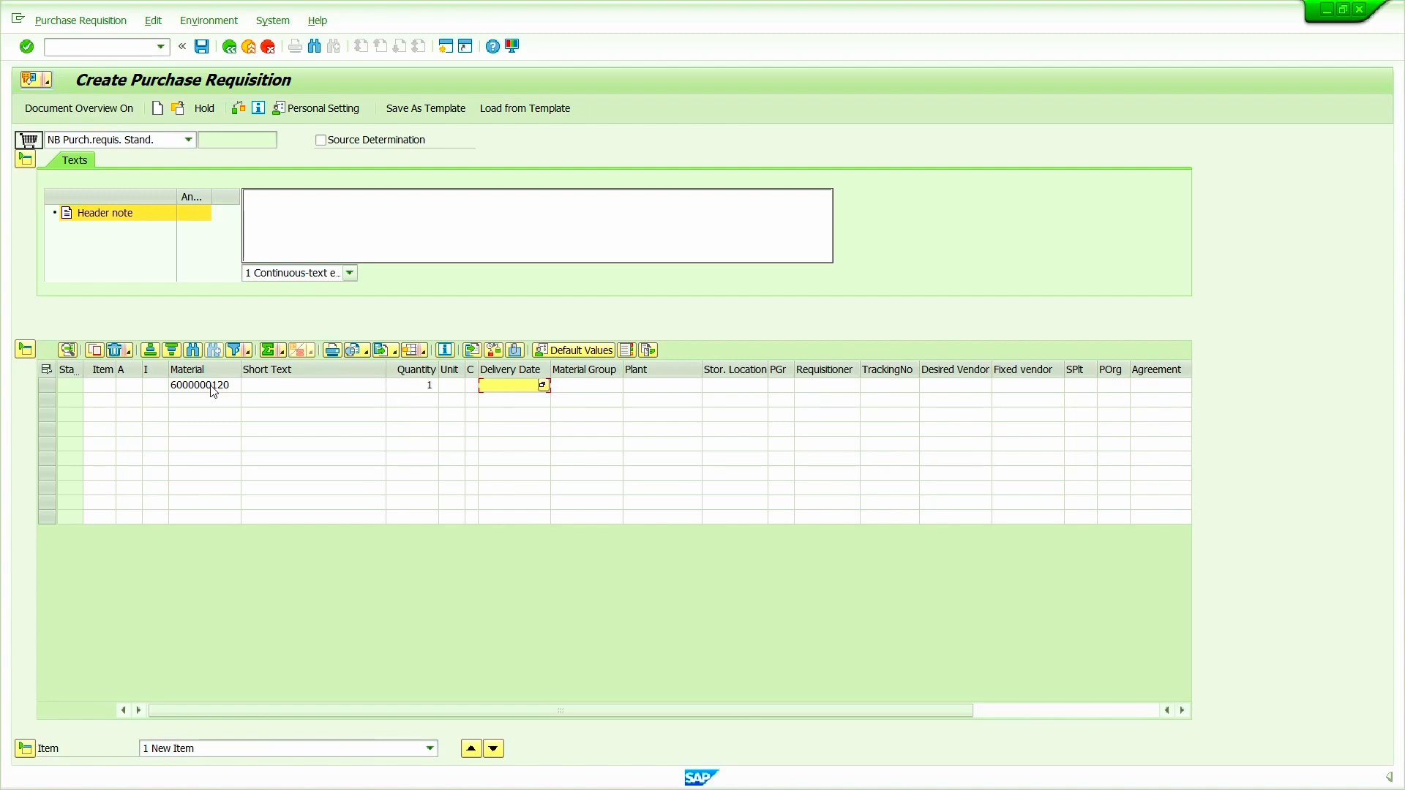
- Enter plant 1000 and purchasing group 001 for the requisition item and confirm the entries
{"action": "key", "text": "Tab"}
{"action": "key", "text": "Tab"}
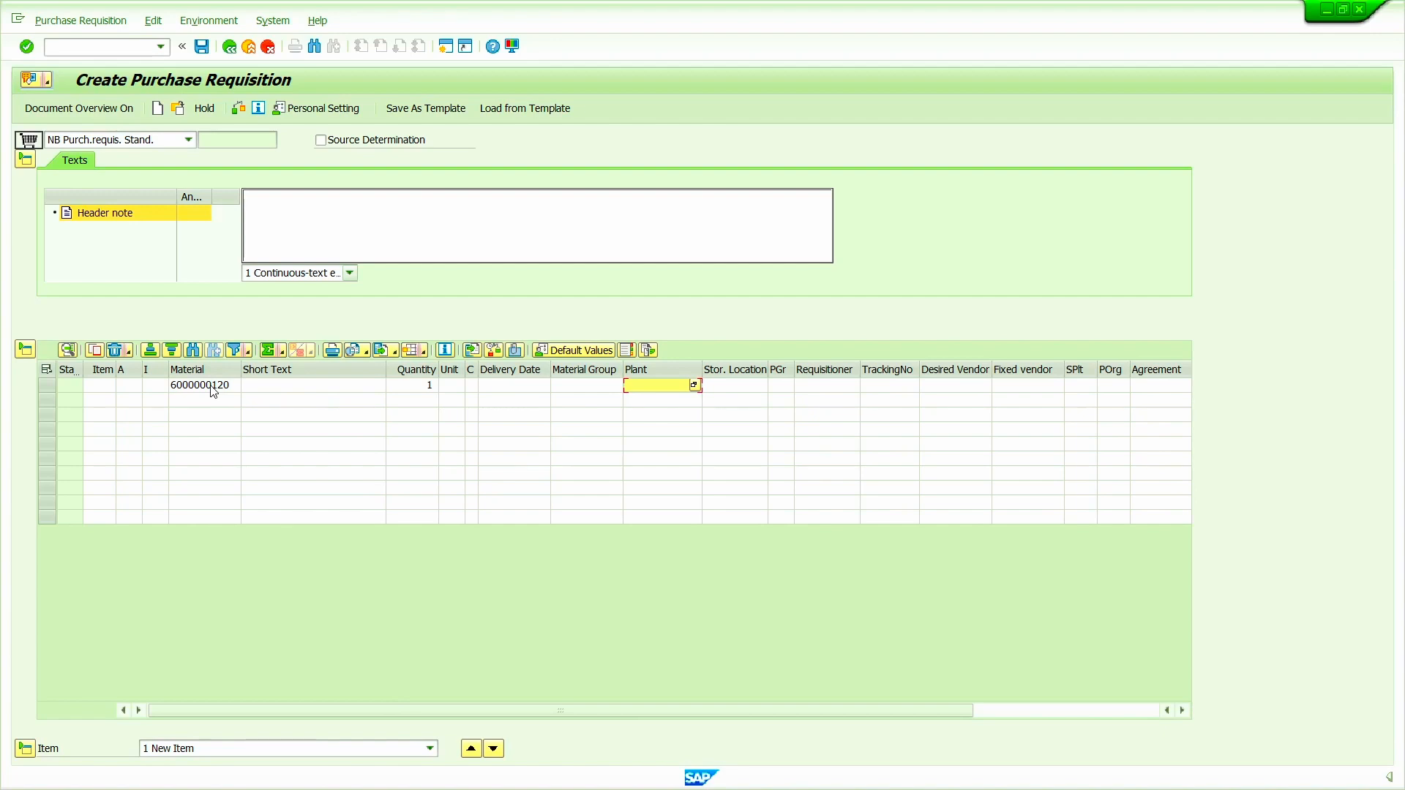
{"action": "type", "text": "1000"}
{"action": "key", "text": "Tab"}
{"action": "key", "text": "Tab"}
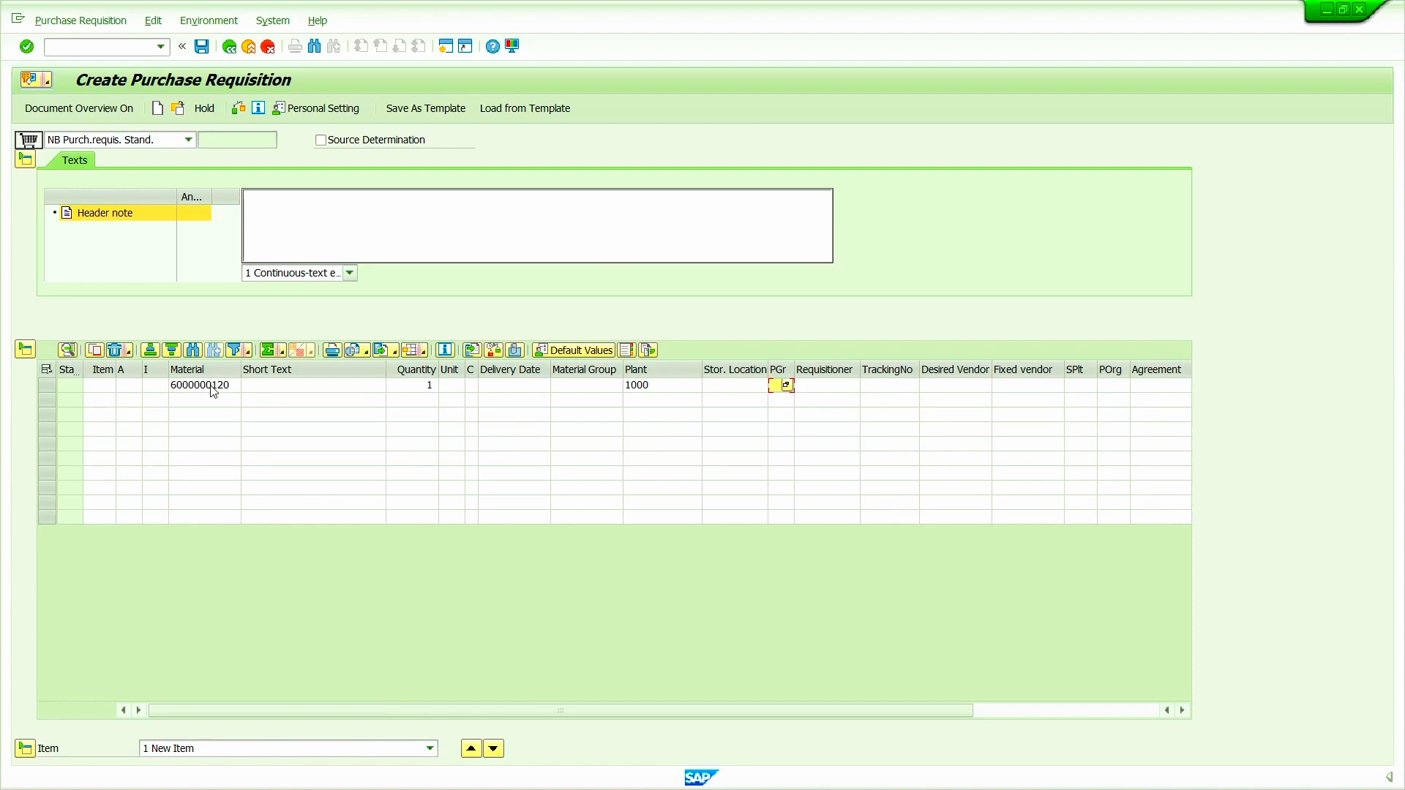
{"action": "type", "text": "01"}
{"action": "key", "text": "Return"}
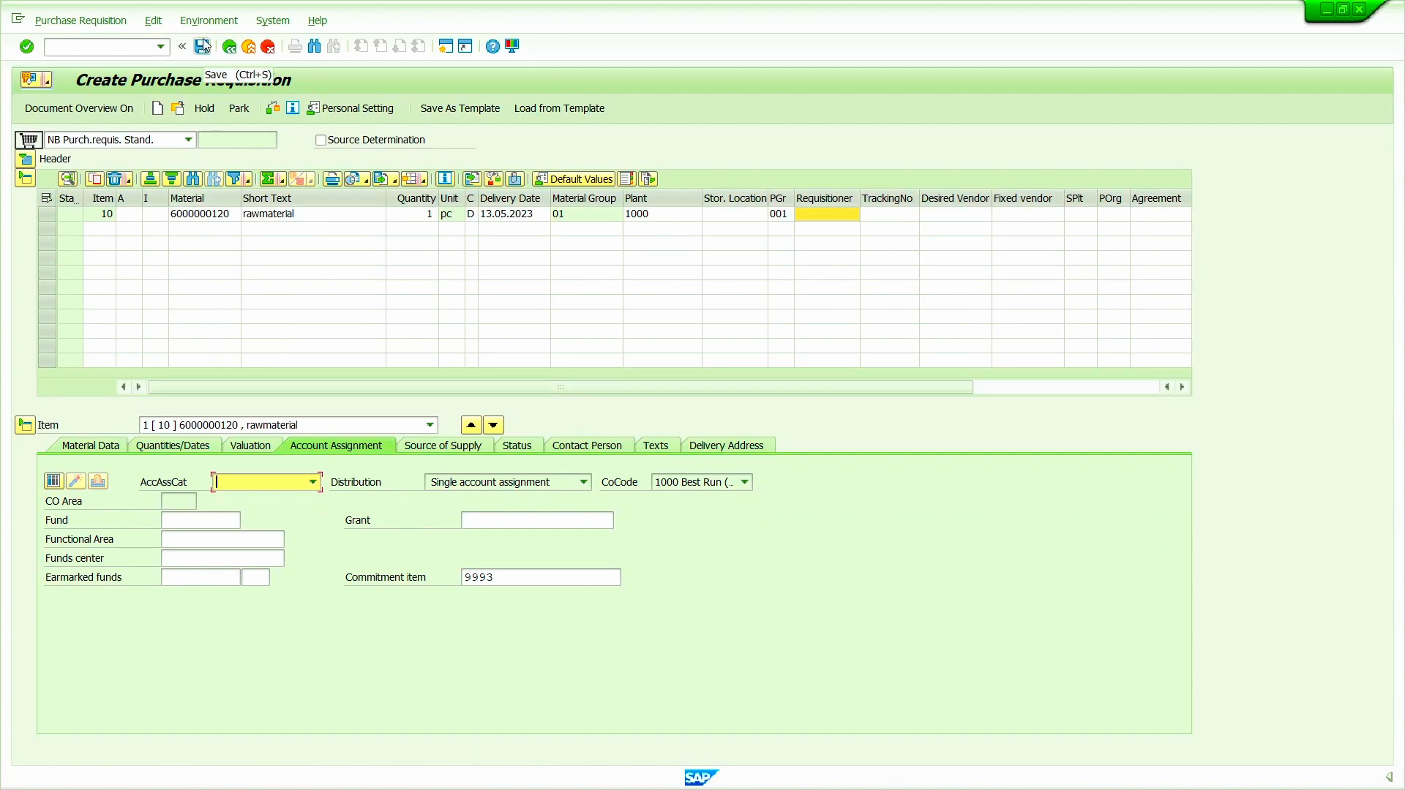
- Save the purchase requisition, view the details of the resulting status message, and return to SAP Easy Access
{"action": "left_click", "coordinate": [204, 46]}
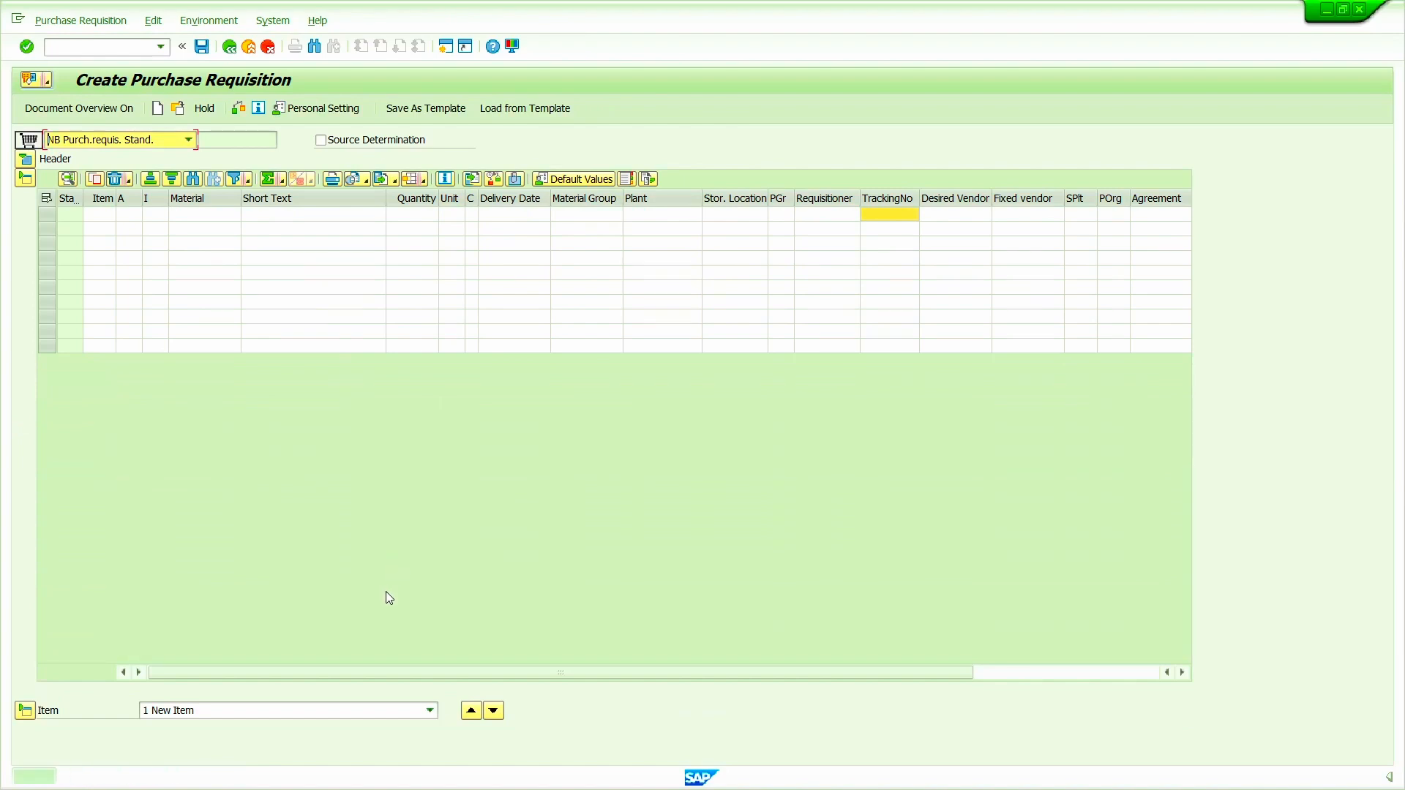
{"action": "double_click", "coordinate": [323, 782]}
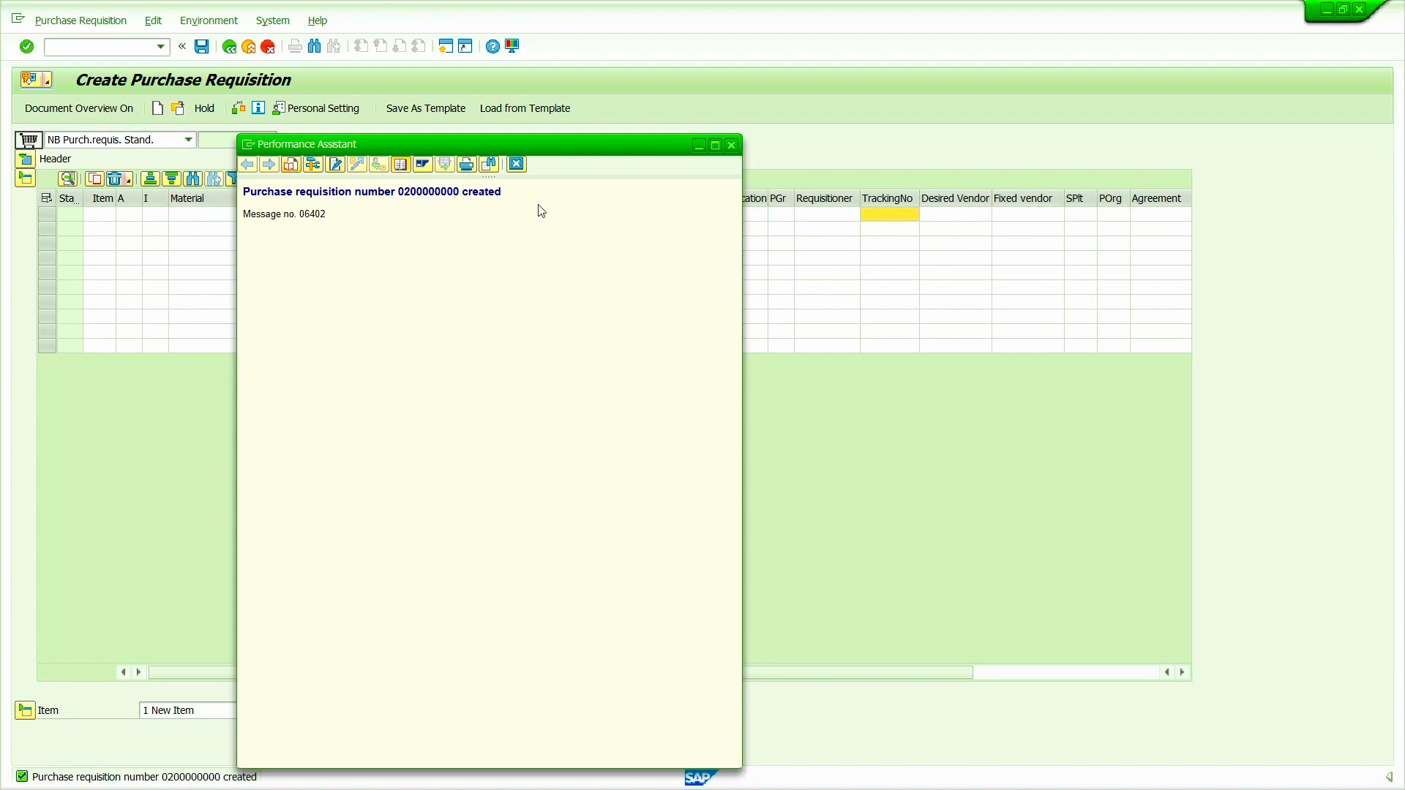
{"action": "left_click", "coordinate": [518, 163]}
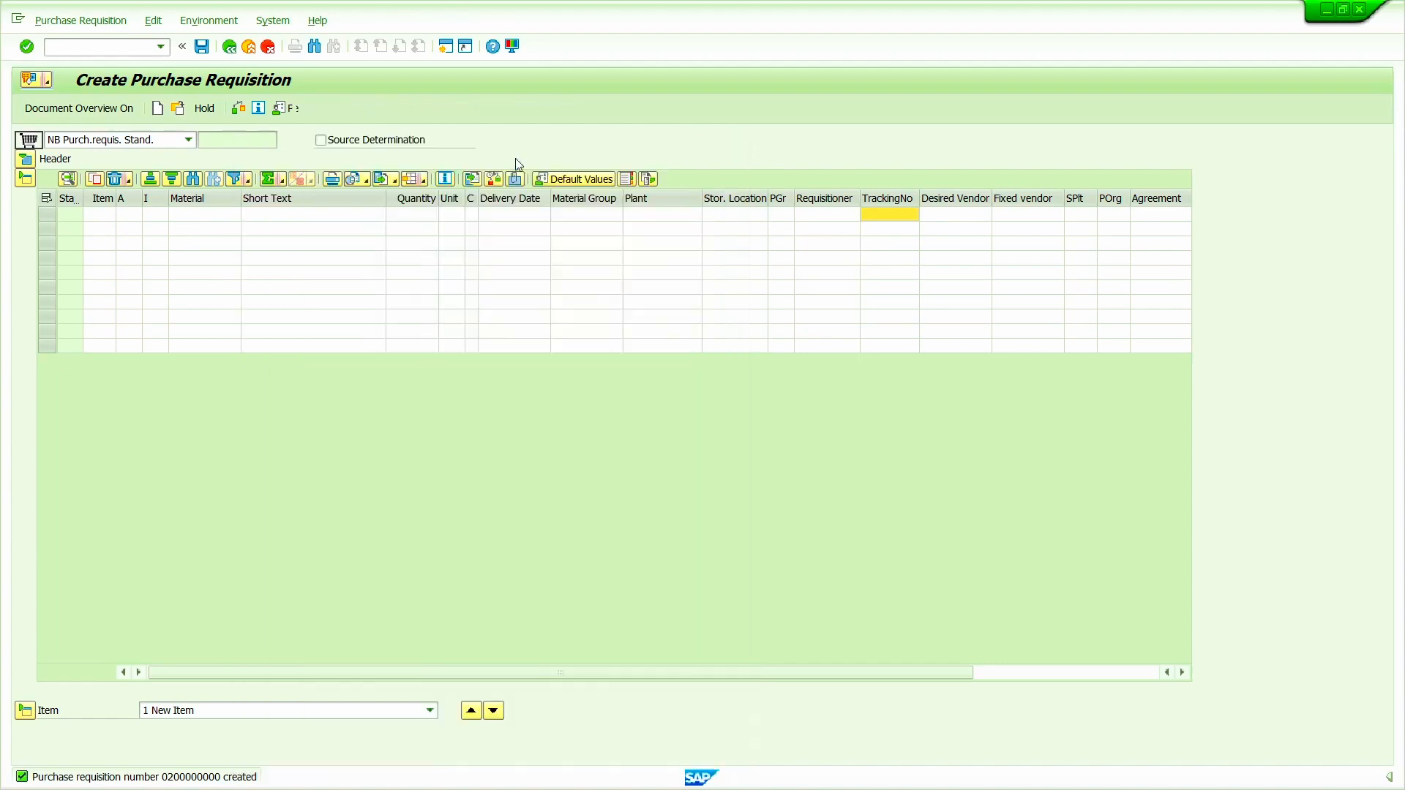
{"action": "left_click", "coordinate": [228, 51]}
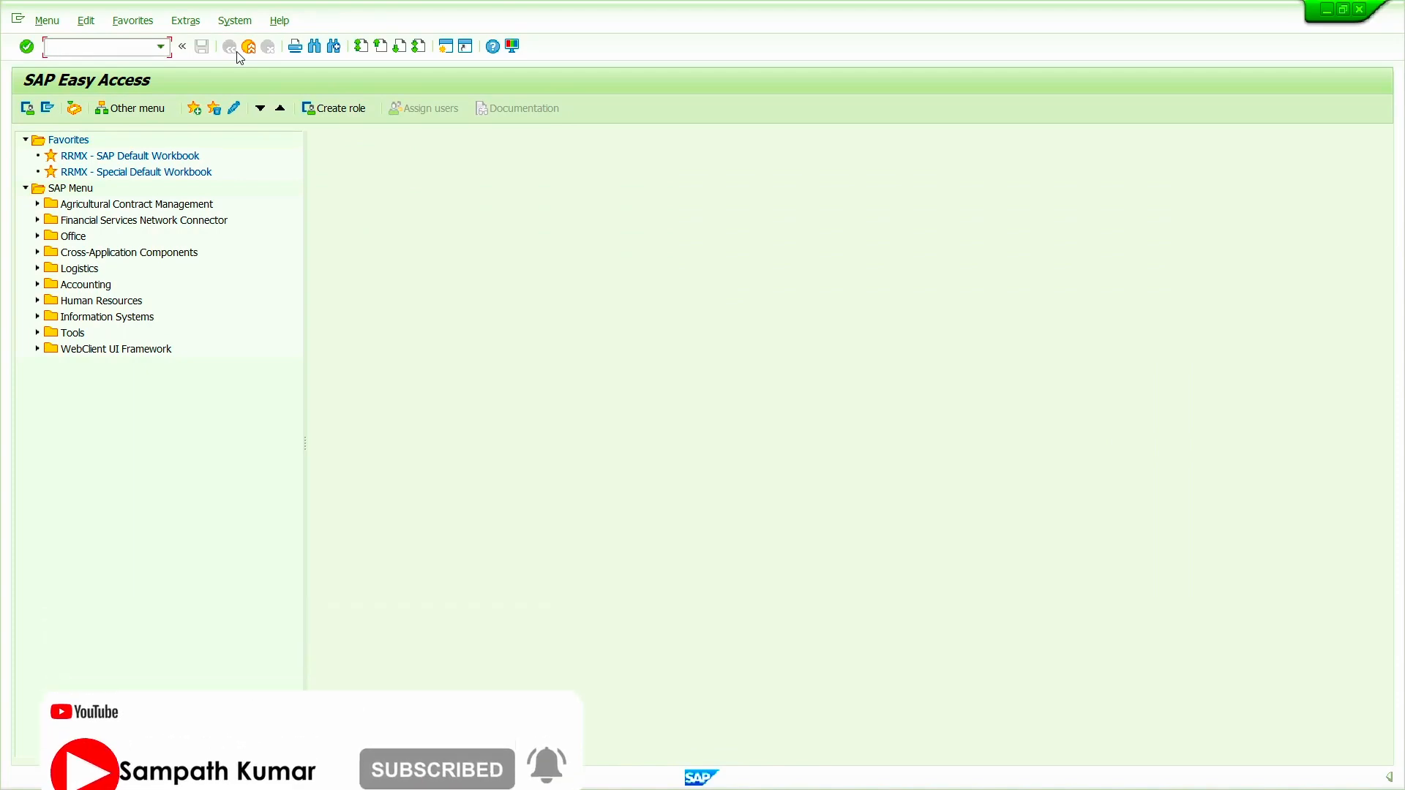
- Open single-item, single-level planning with transaction MD03 and set Create Purchase Req. to 1 and Planning mode to 3
{"action": "type", "text": "md03"}
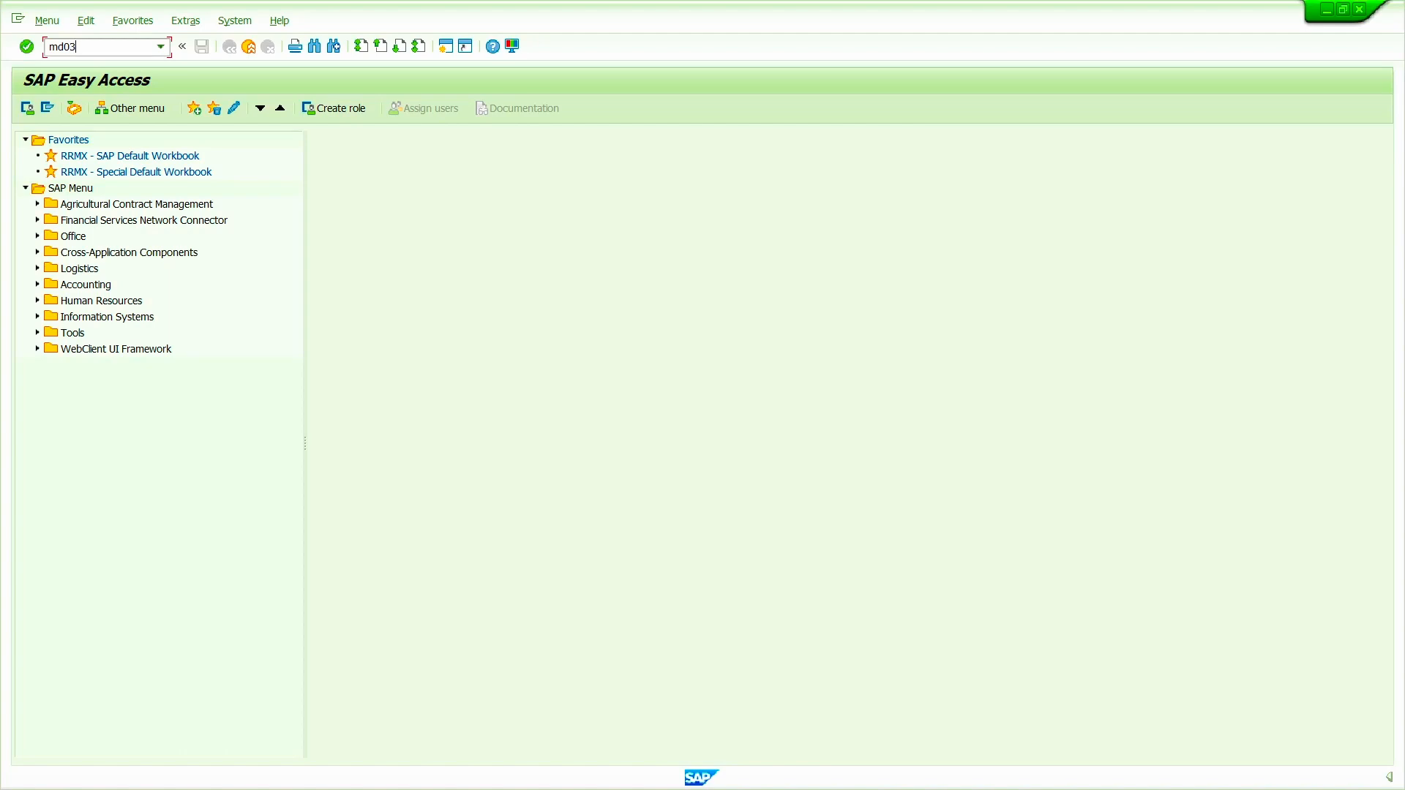
{"action": "key", "text": "Return"}
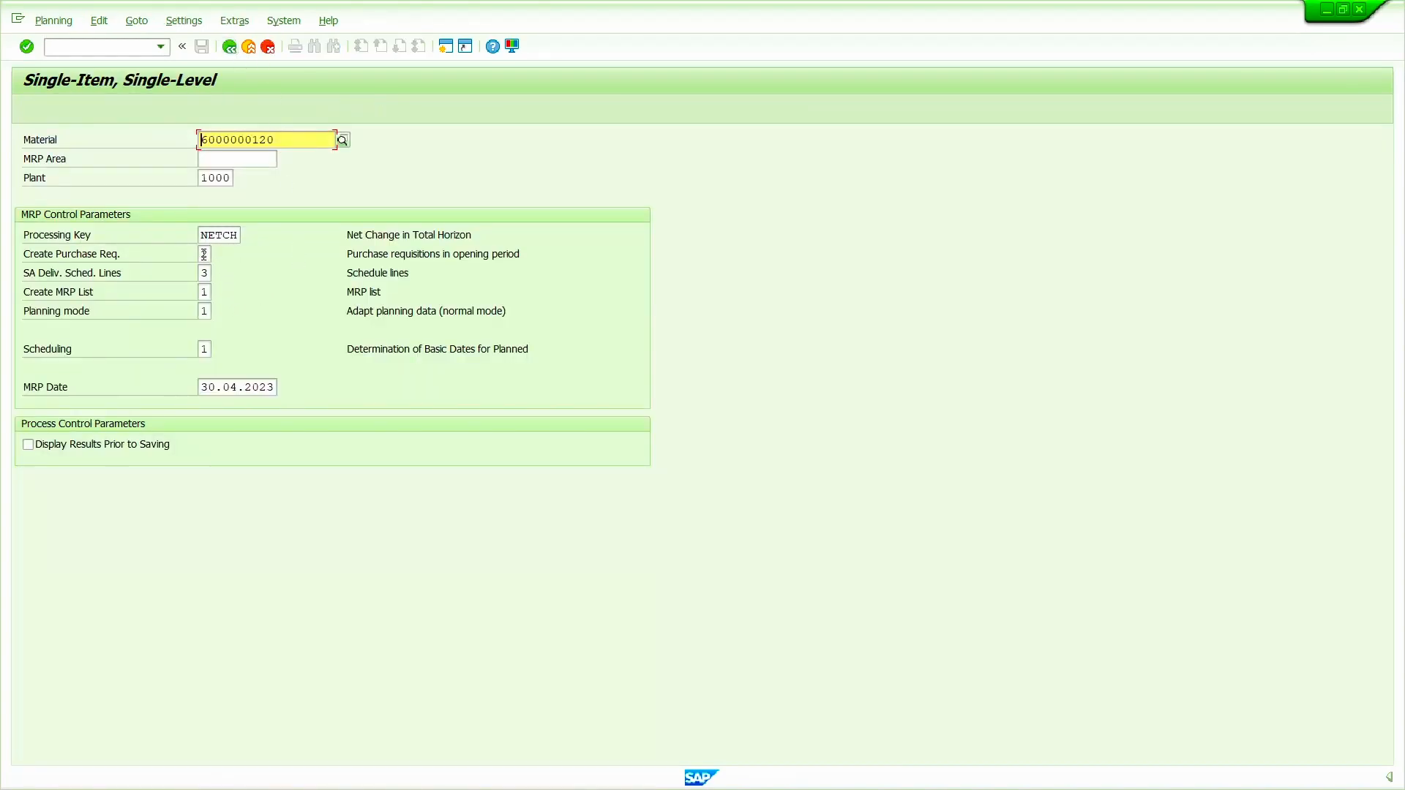
{"action": "left_click", "coordinate": [204, 254]}
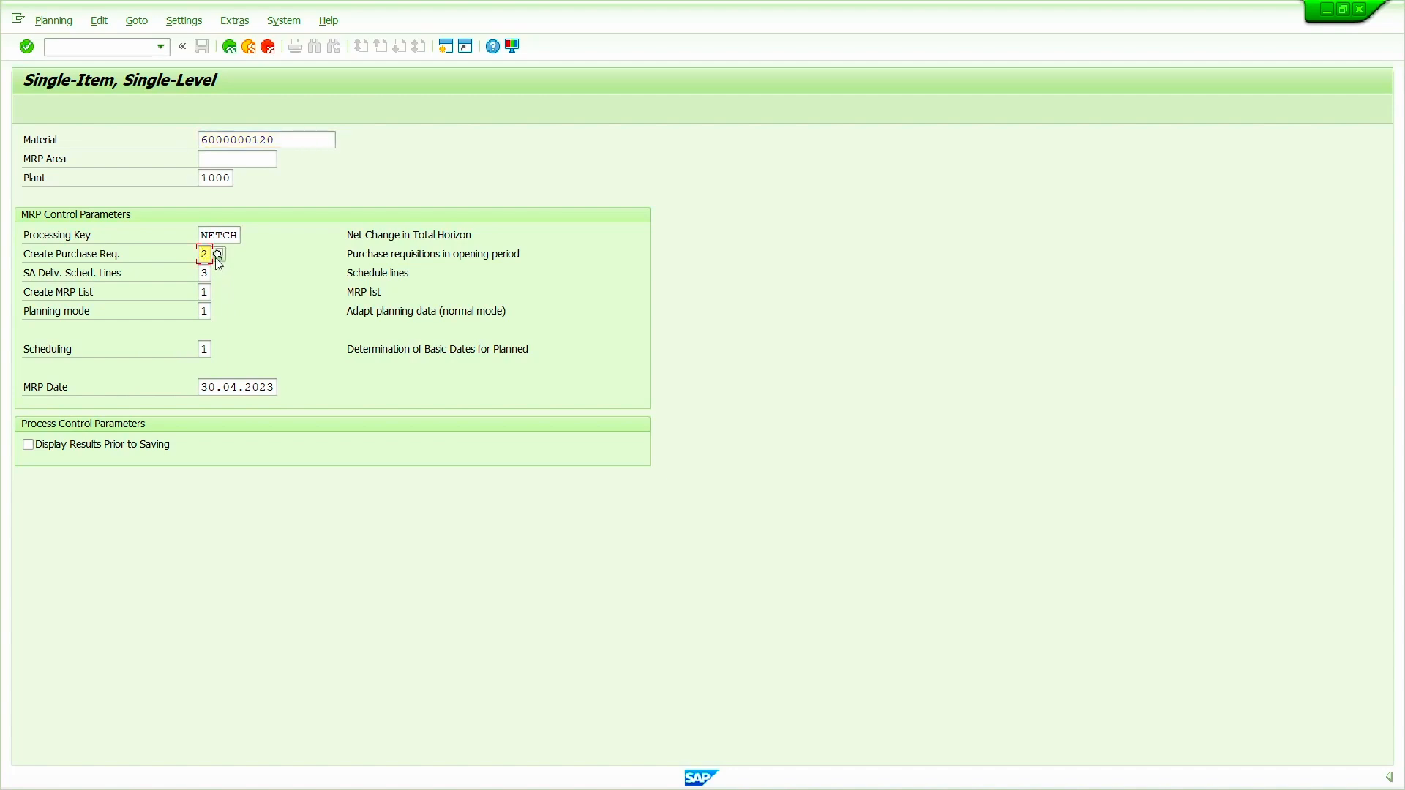
{"action": "left_click", "coordinate": [218, 255]}
{"action": "left_click", "coordinate": [63, 190]}
{"action": "left_click", "coordinate": [205, 314]}
{"action": "left_click", "coordinate": [217, 312]}
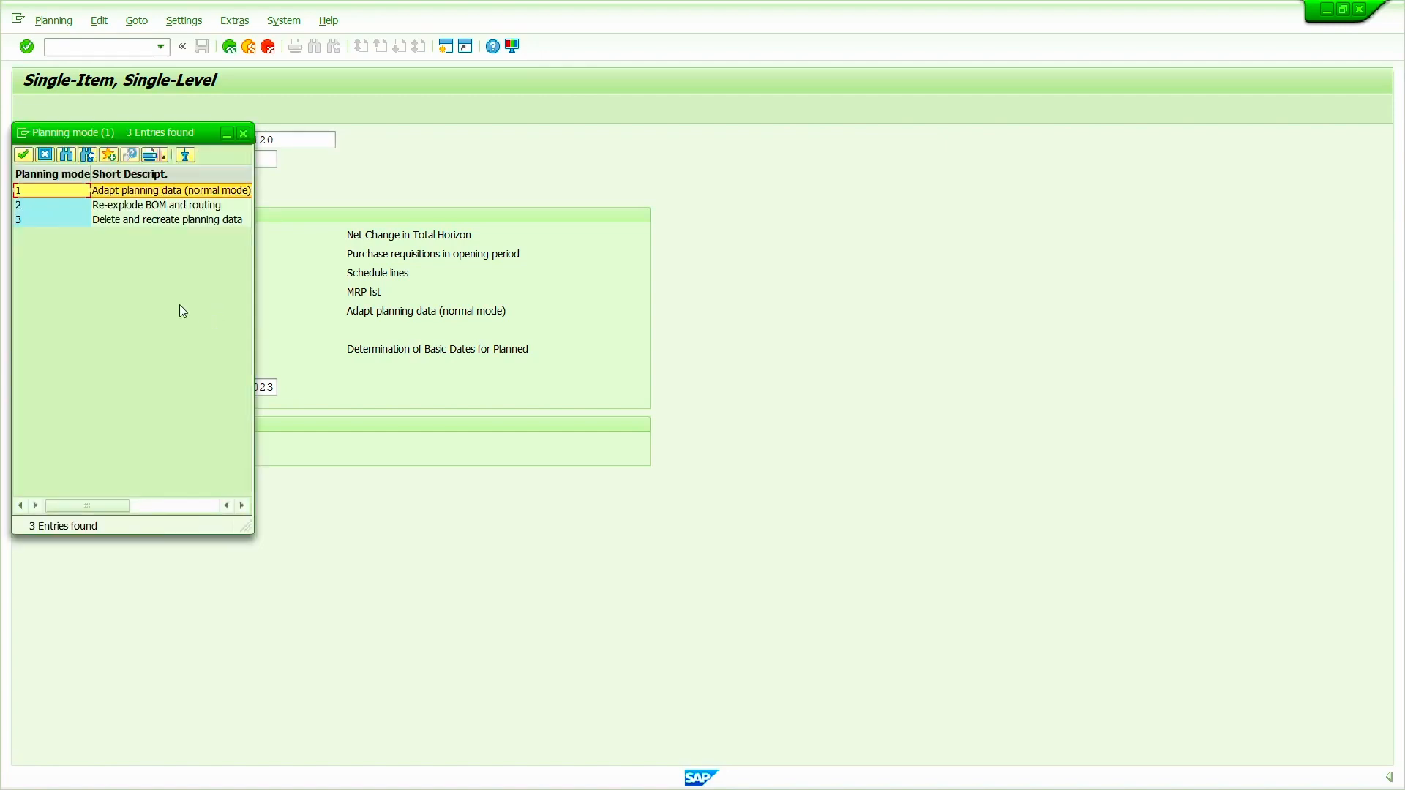
{"action": "left_click", "coordinate": [59, 221]}
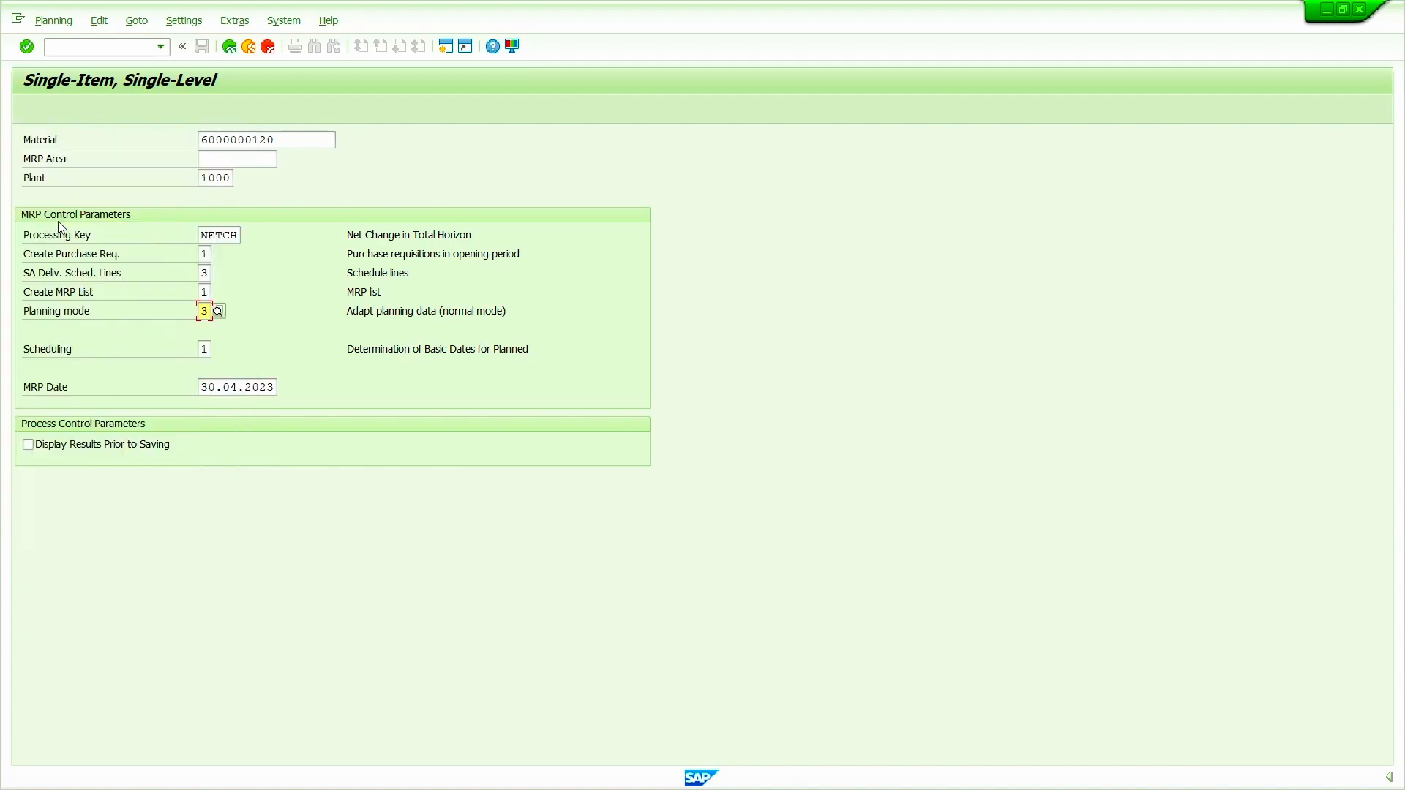
{"action": "left_click", "coordinate": [59, 448]}
{"action": "key", "text": "Return"}
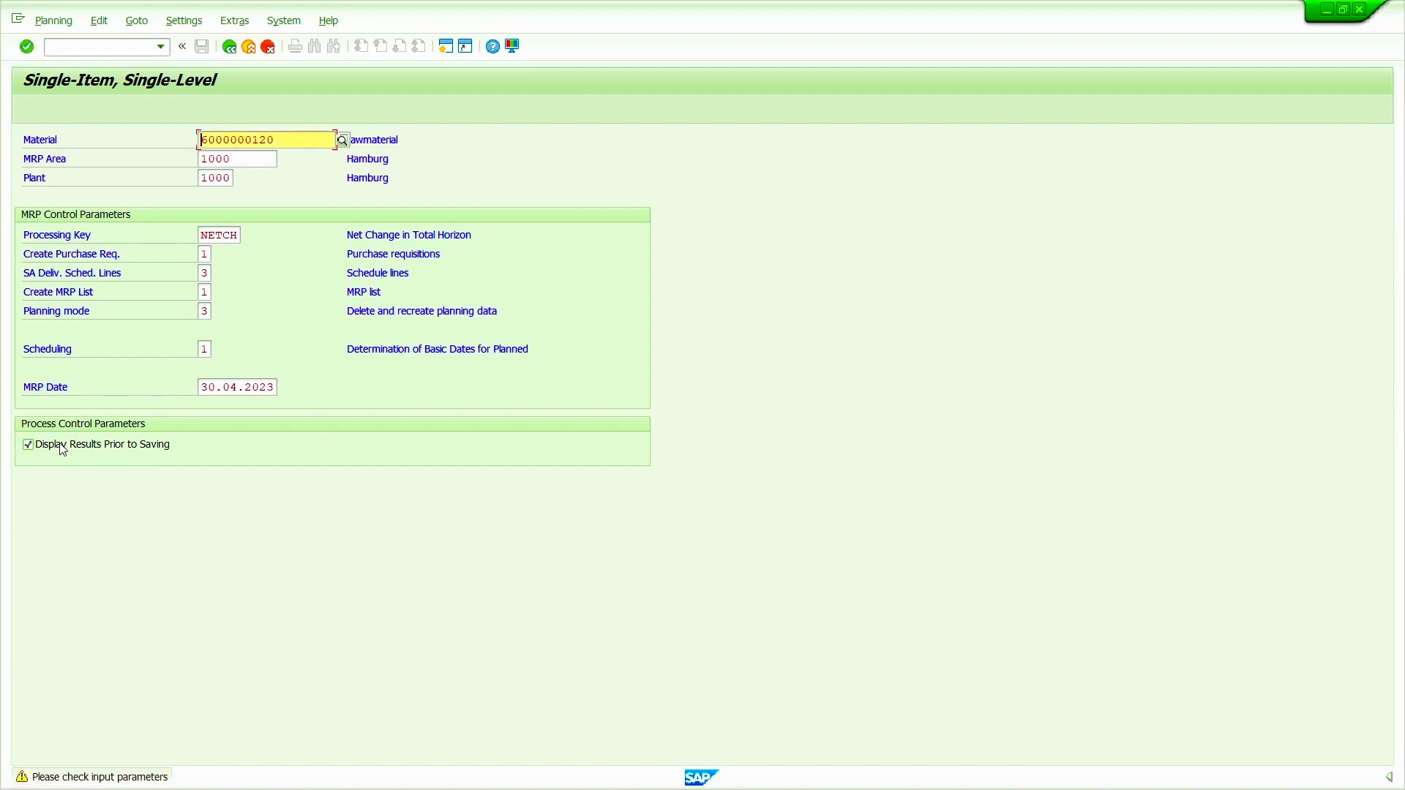
{"action": "key", "text": "Return"}
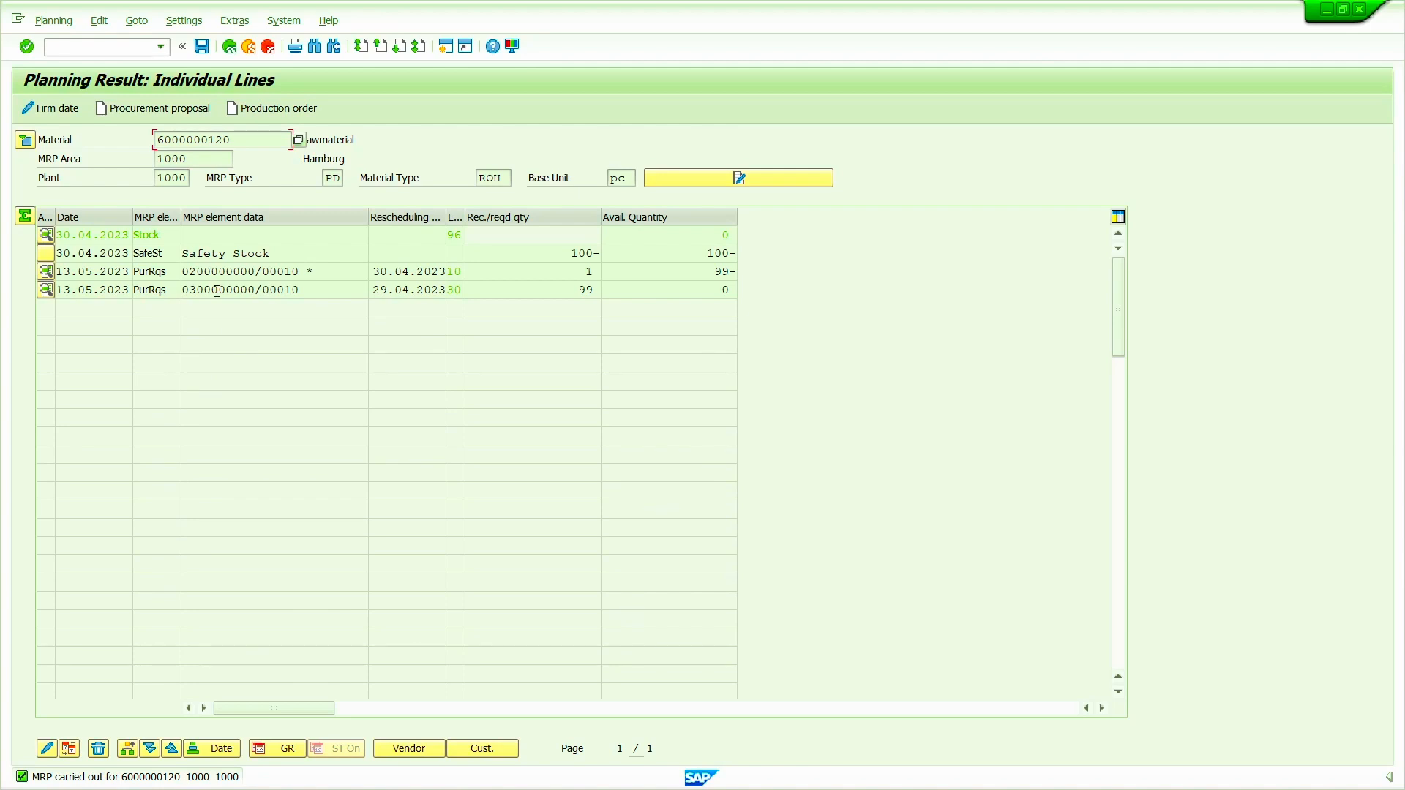
{"action": "left_click", "coordinate": [202, 48]}
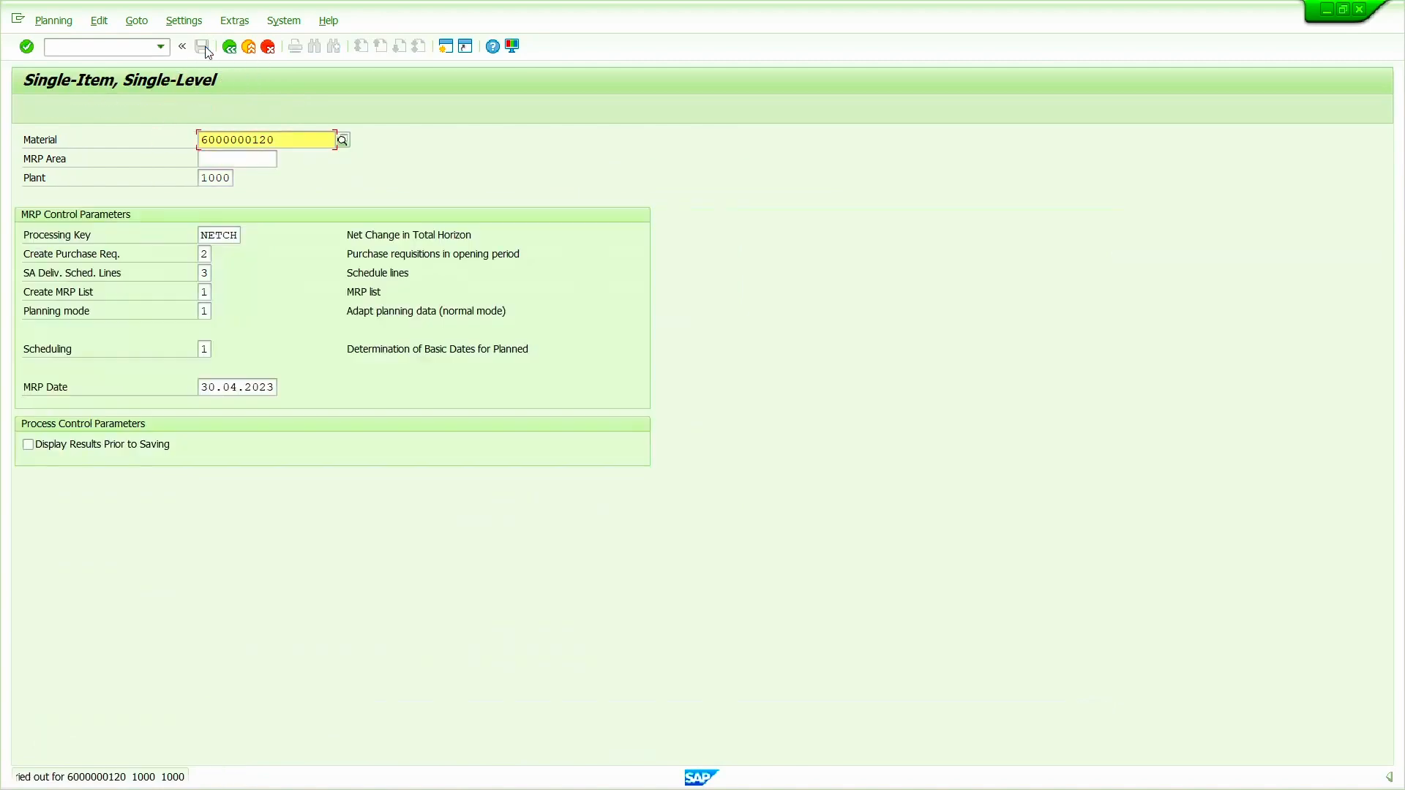
{"action": "left_click", "coordinate": [112, 46]}
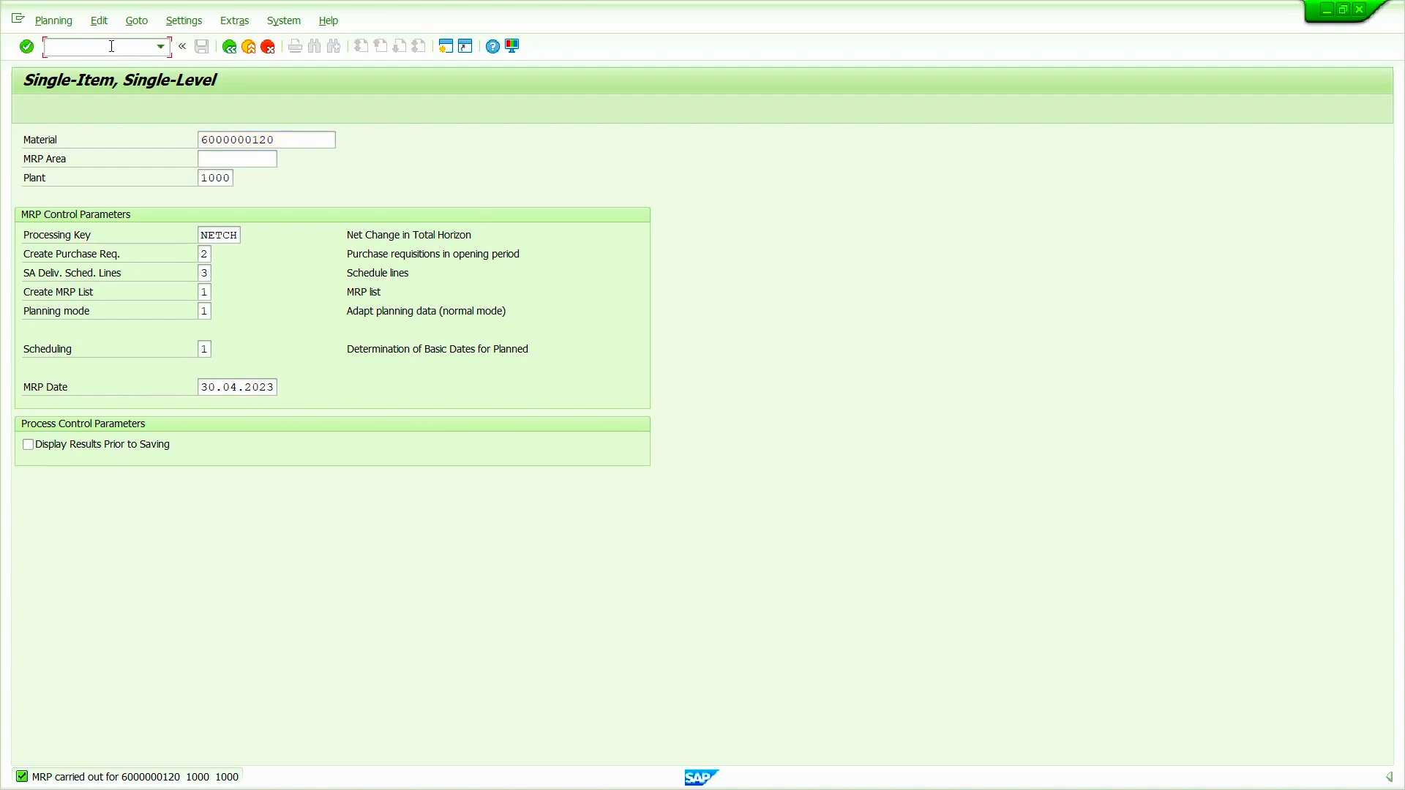
{"action": "type", "text": "/nmd04"}
{"action": "key", "text": "Return"}
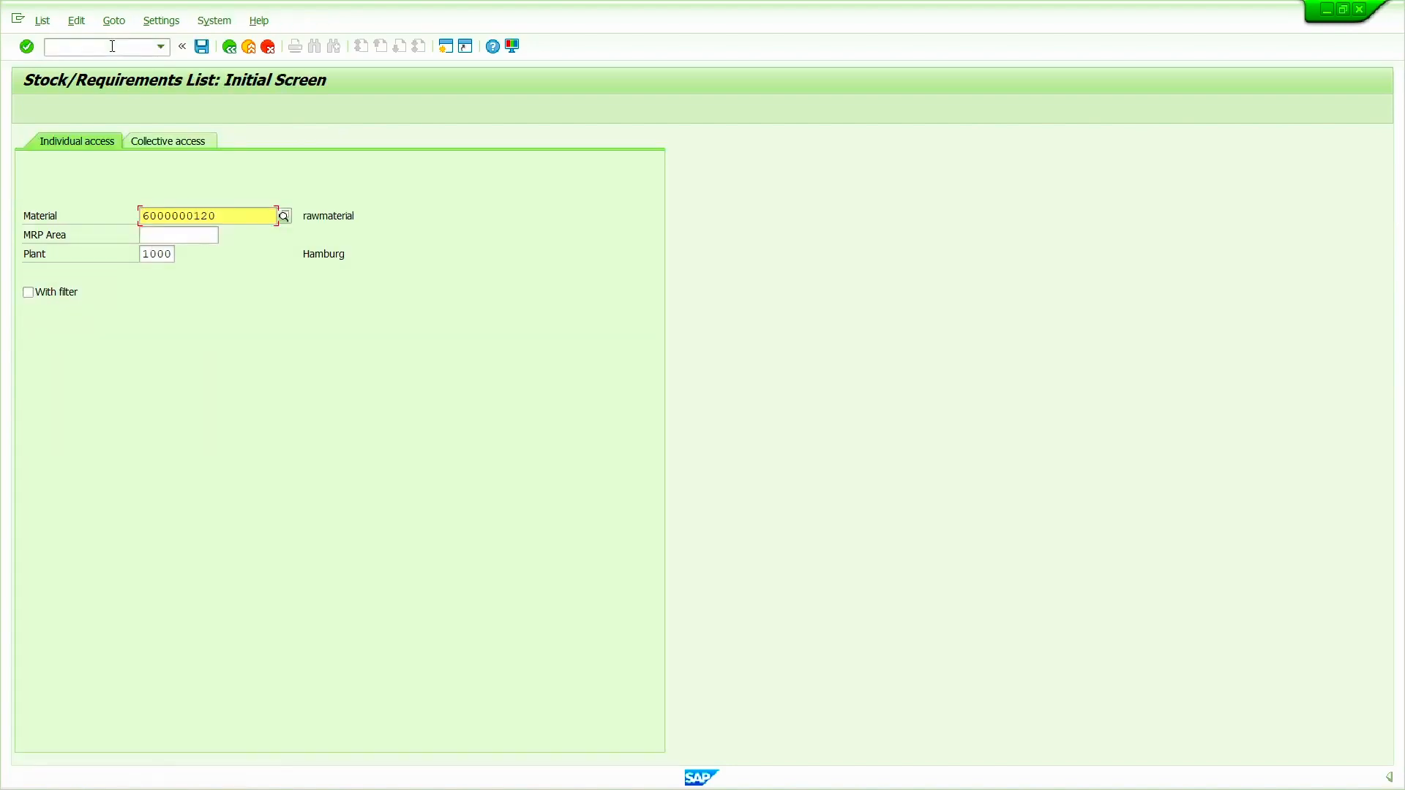
{"action": "key", "text": "Return"}
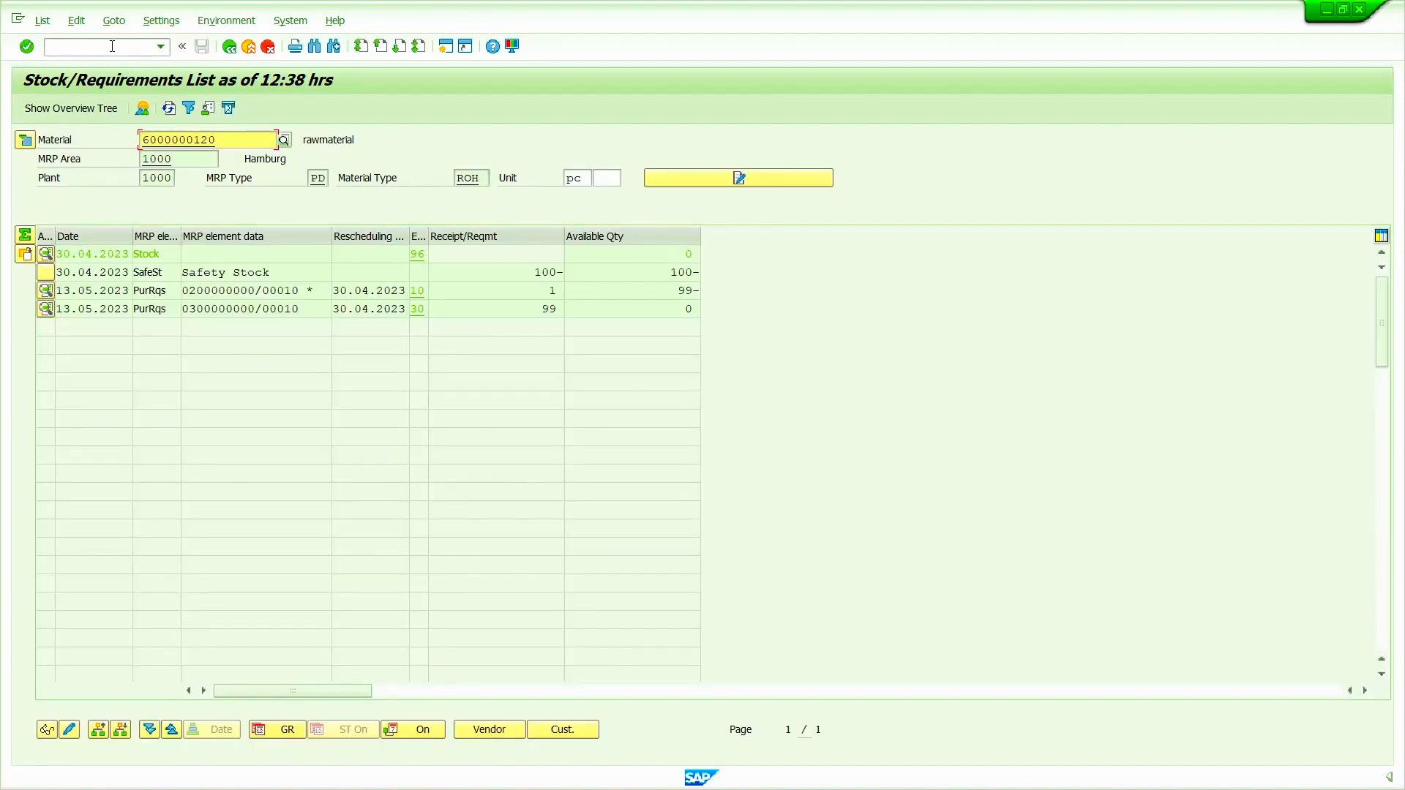